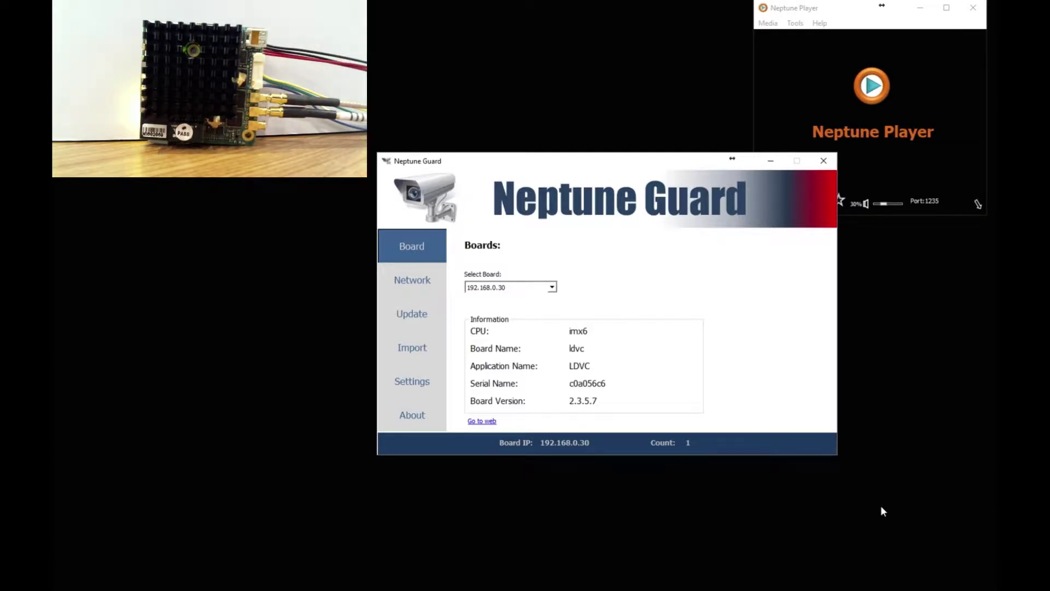
- Close Neptune Guard, relaunch it from its Explorer shortcut, and minimize the folder window
{"action": "left_click_drag", "start_coordinate": [654, 162], "coordinate": [585, 154]}
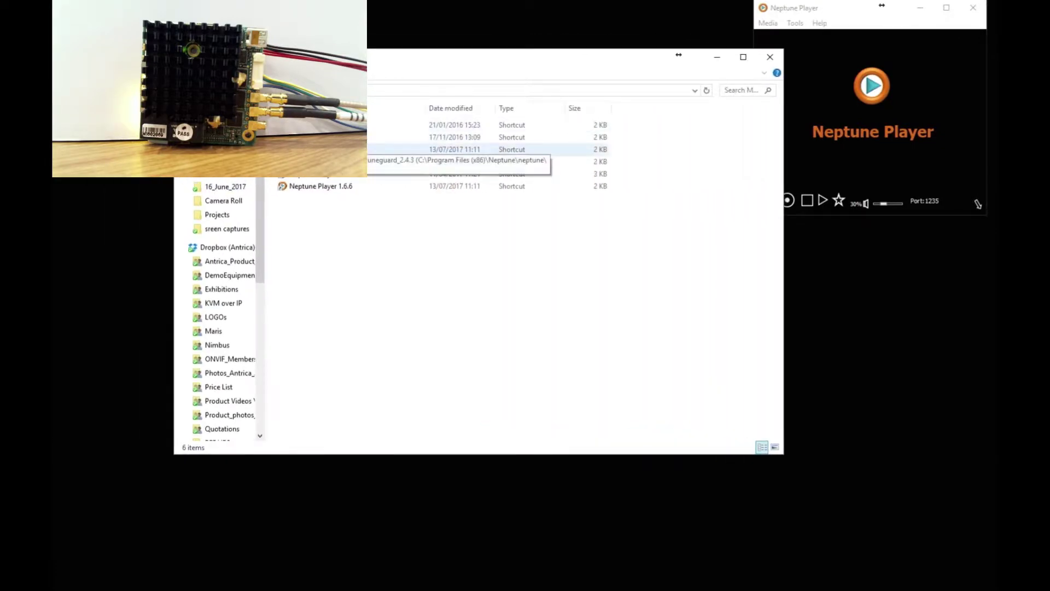
{"action": "left_click", "coordinate": [344, 150]}
{"action": "double_click", "coordinate": [344, 149]}
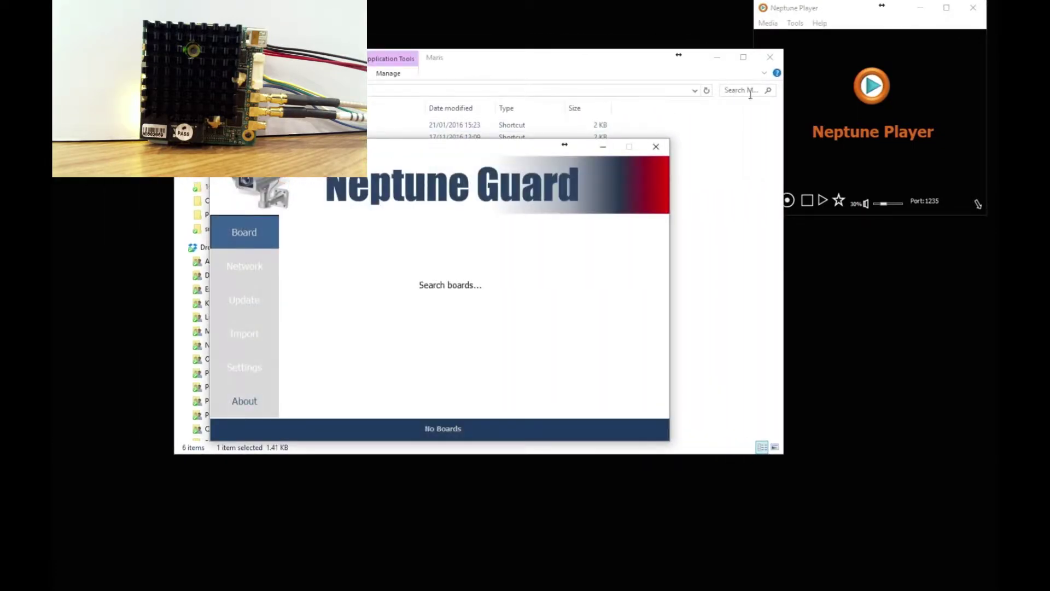
{"action": "left_click", "coordinate": [714, 59]}
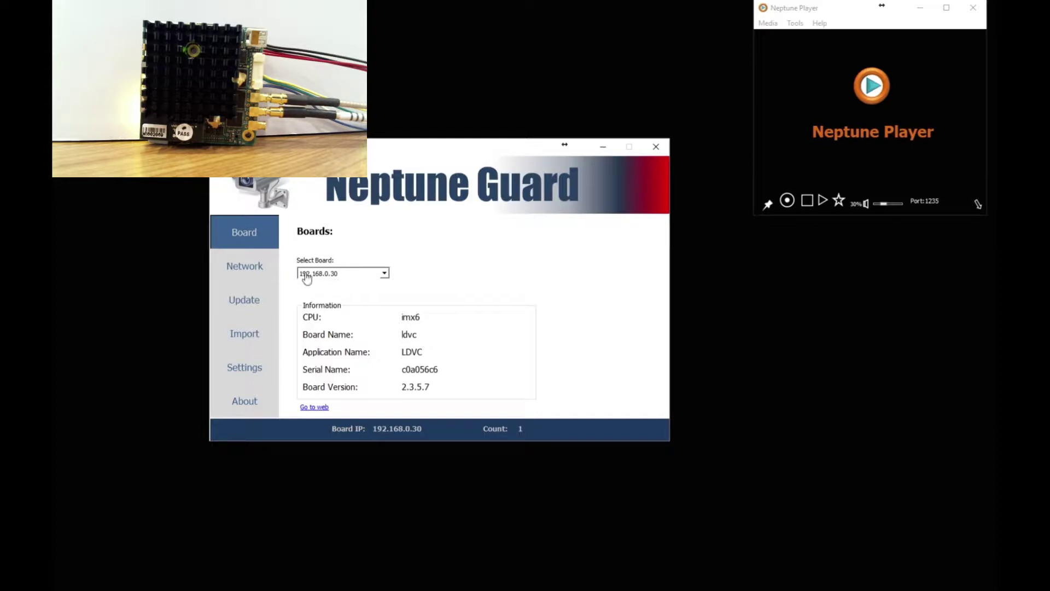
- Choose guard_update as the PC source folder for the board update
{"action": "left_click", "coordinate": [246, 304]}
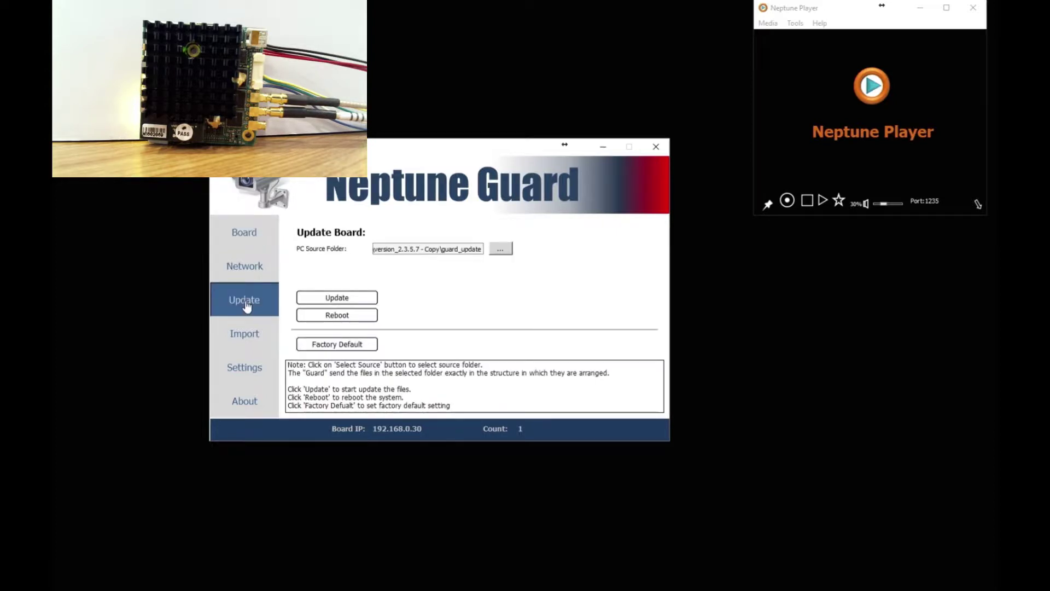
{"action": "left_click", "coordinate": [499, 250]}
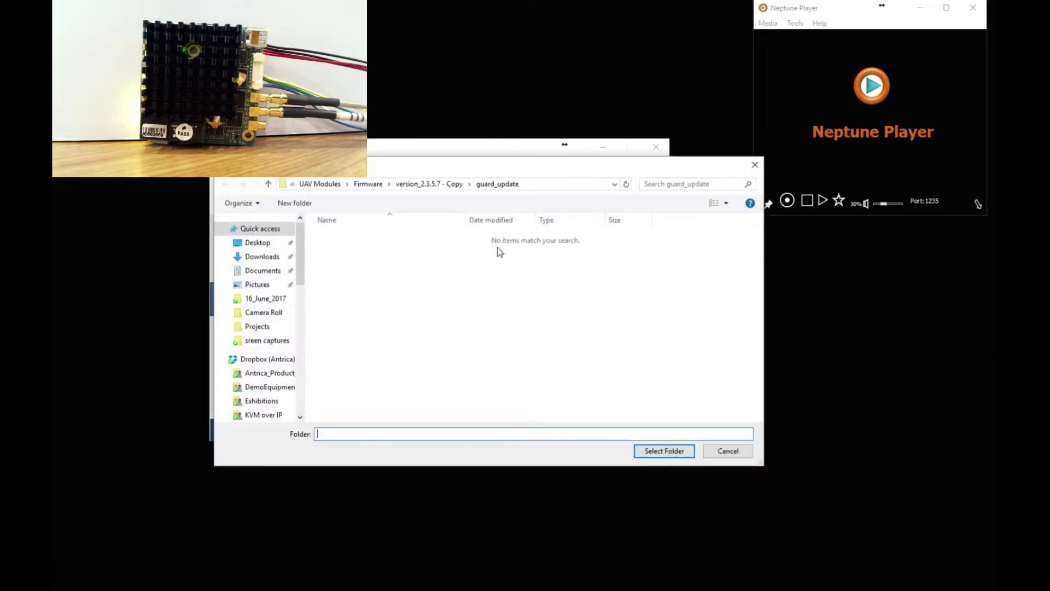
{"action": "left_click", "coordinate": [405, 184]}
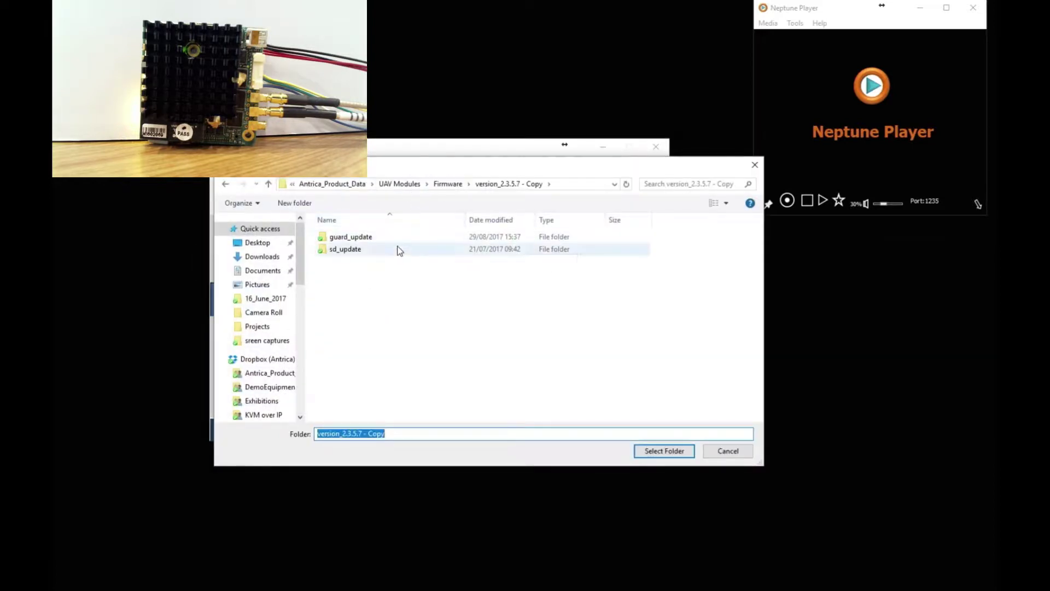
{"action": "left_click", "coordinate": [326, 238]}
{"action": "left_click", "coordinate": [654, 453]}
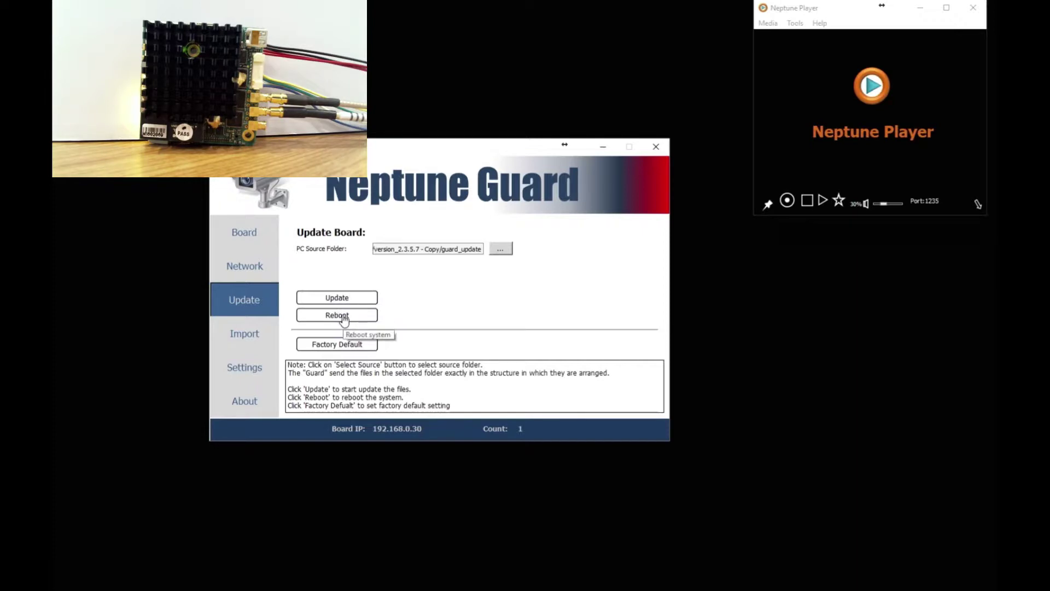
- Reset board 192.168.0.30 to factory defaults and return to its board information
{"action": "left_click", "coordinate": [330, 346]}
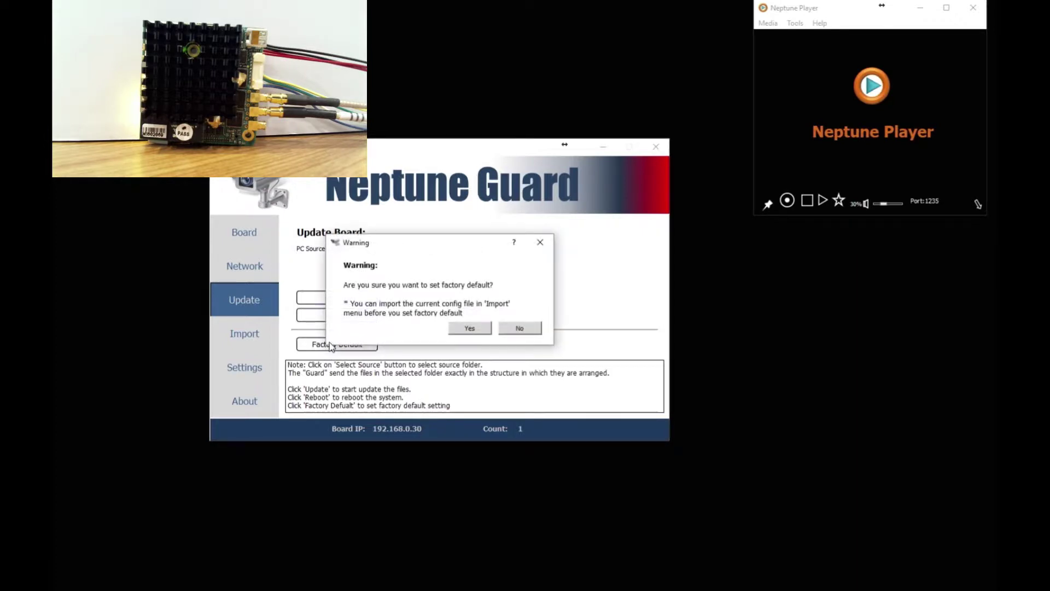
{"action": "left_click", "coordinate": [471, 328]}
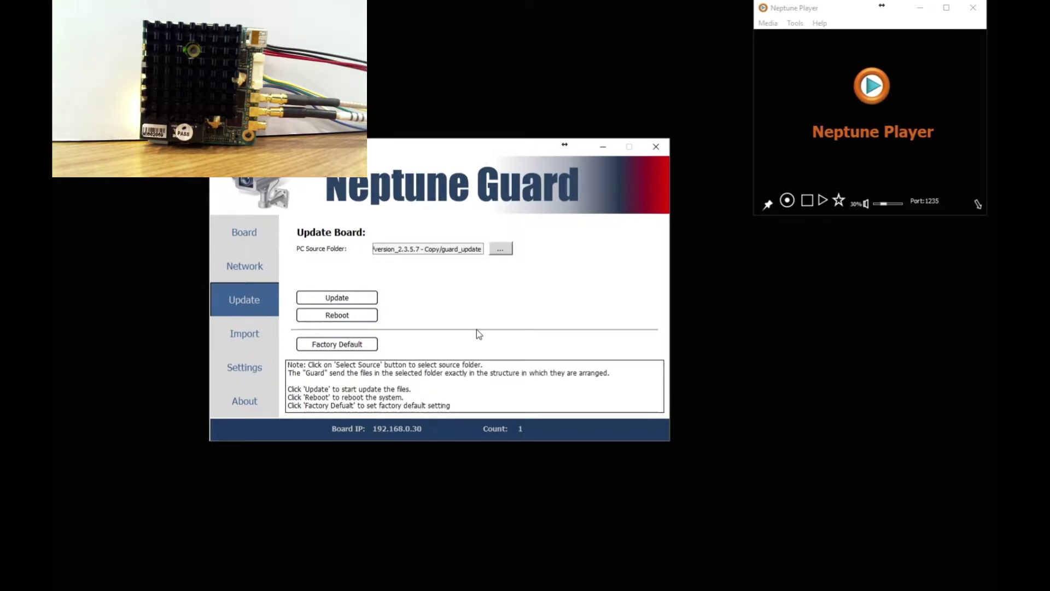
{"action": "left_click", "coordinate": [239, 235]}
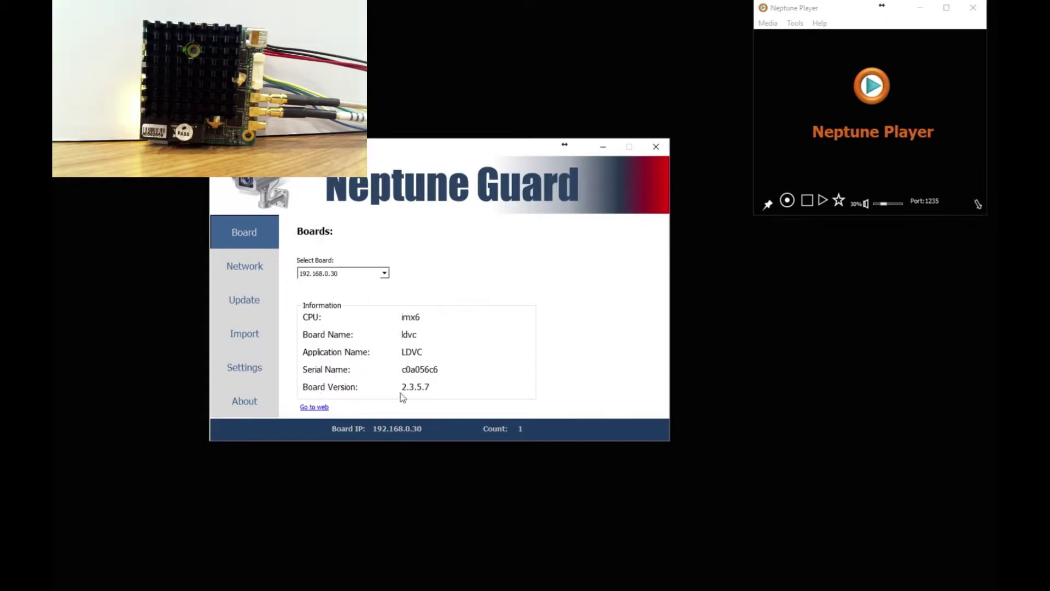
- In the board's web System settings, set Camera CSI1 to hdsdi and CSI2 to tw9910, then save
{"action": "left_click", "coordinate": [314, 407]}
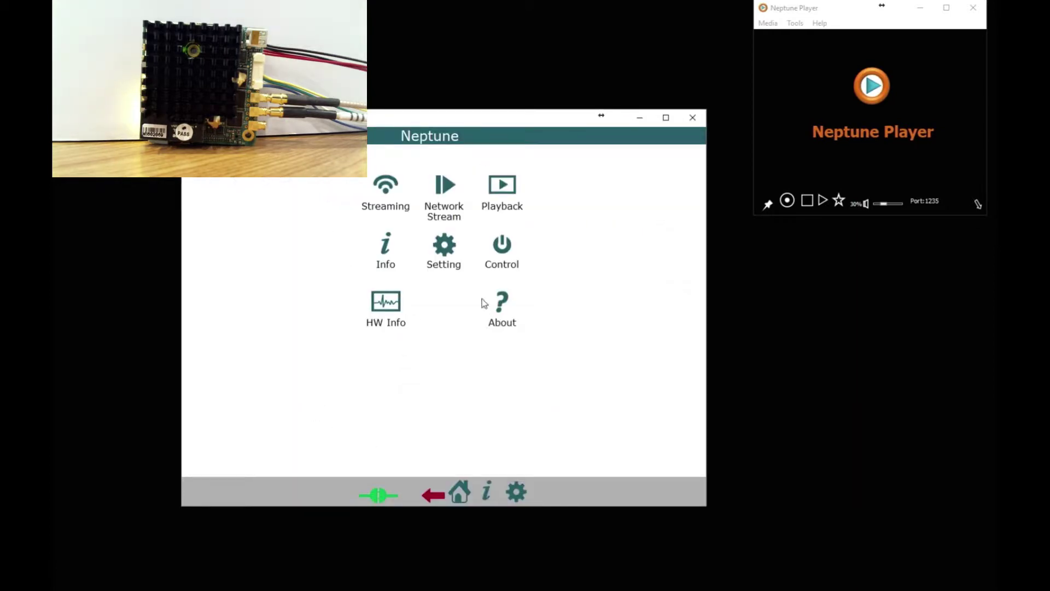
{"action": "left_click", "coordinate": [444, 252]}
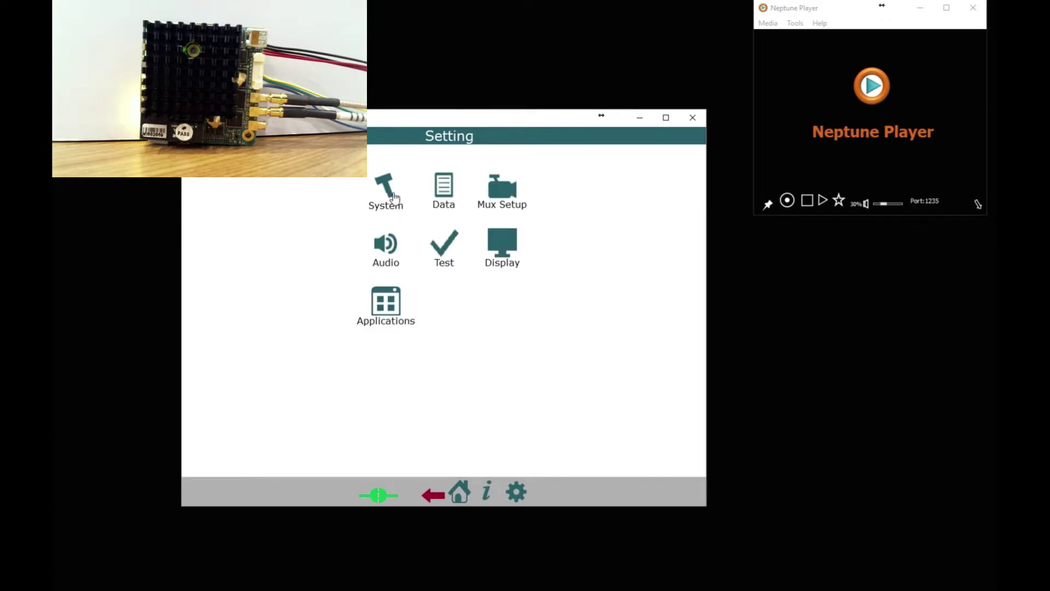
{"action": "left_click", "coordinate": [390, 196]}
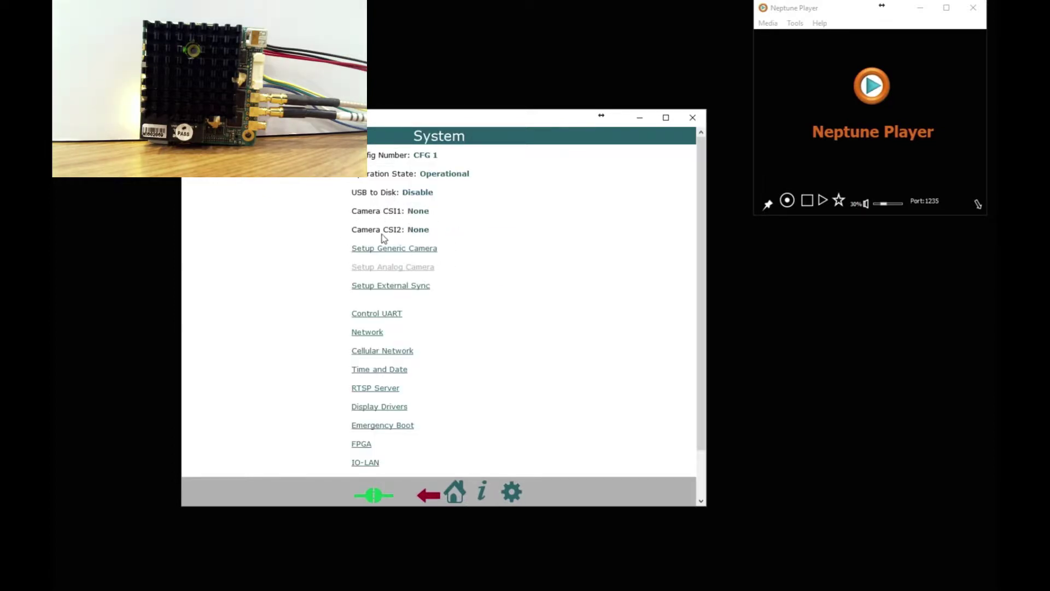
{"action": "left_click", "coordinate": [415, 212]}
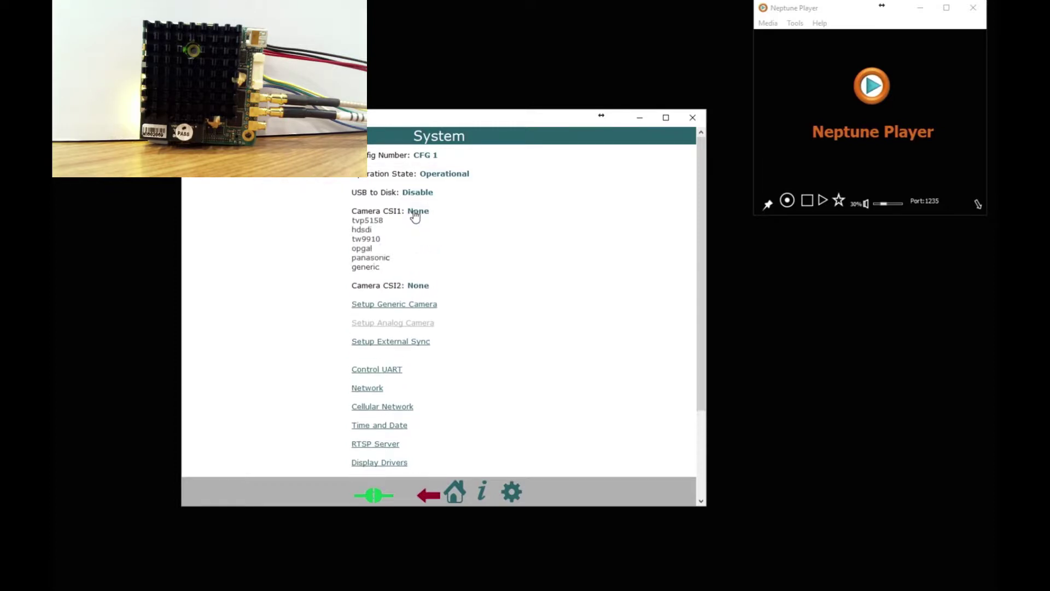
{"action": "left_click", "coordinate": [363, 231]}
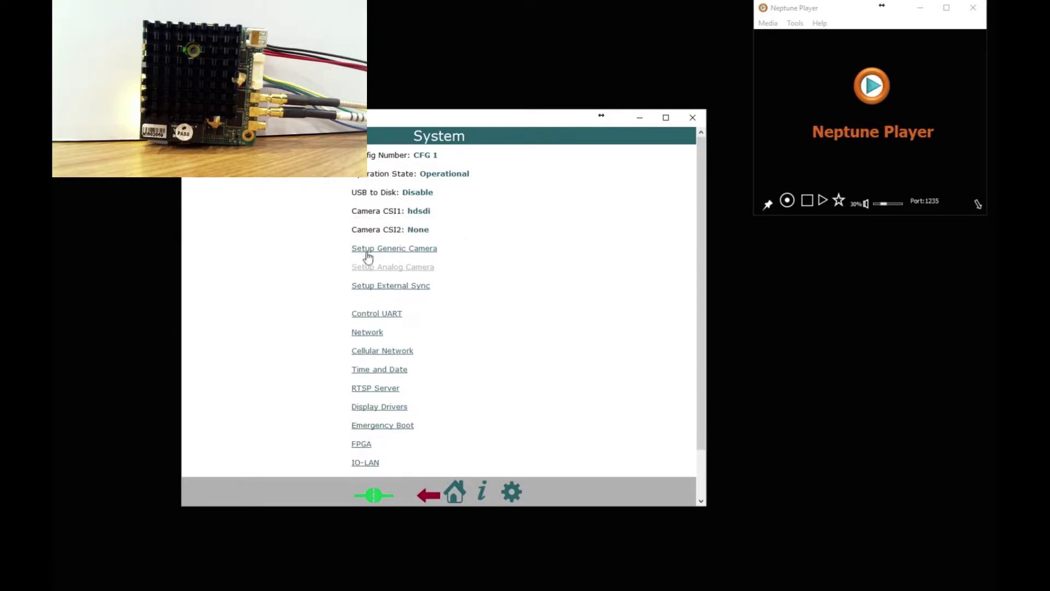
{"action": "left_click", "coordinate": [418, 233]}
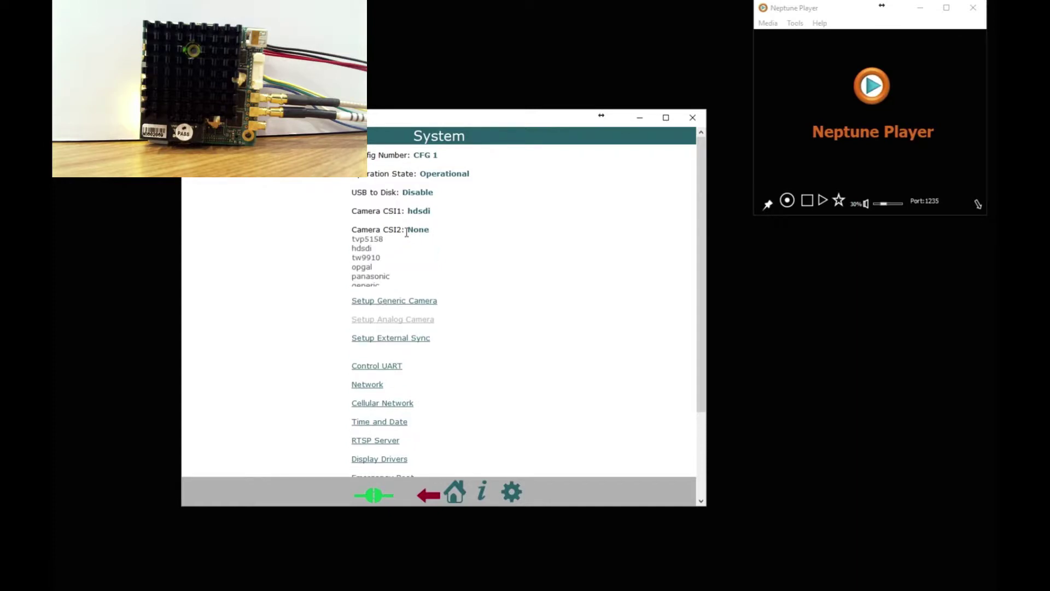
{"action": "left_click", "coordinate": [377, 259]}
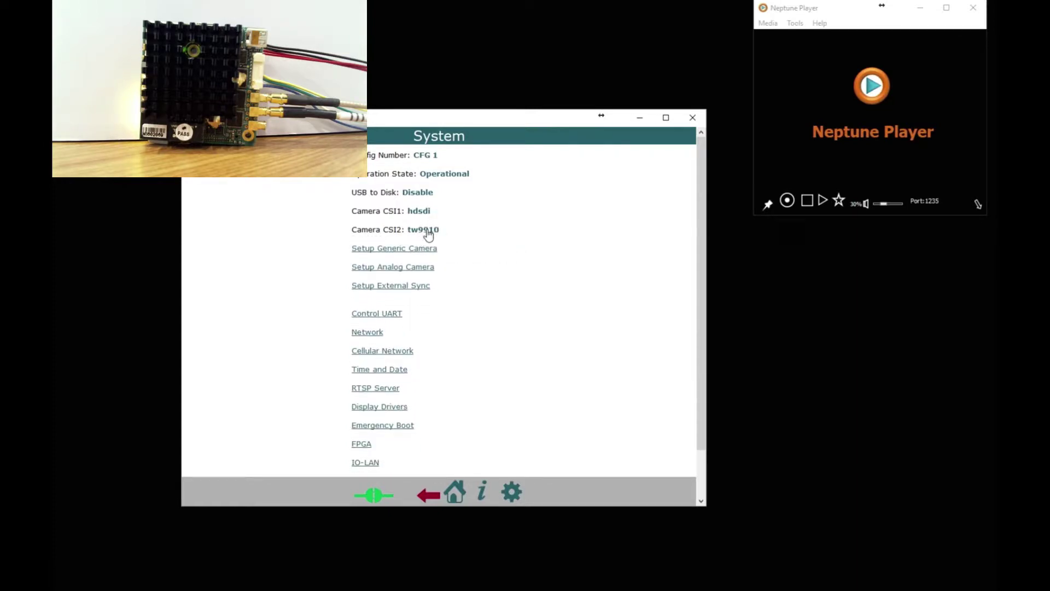
{"action": "scroll", "coordinate": [469, 398], "scroll_direction": "down", "scroll_amount": 1}
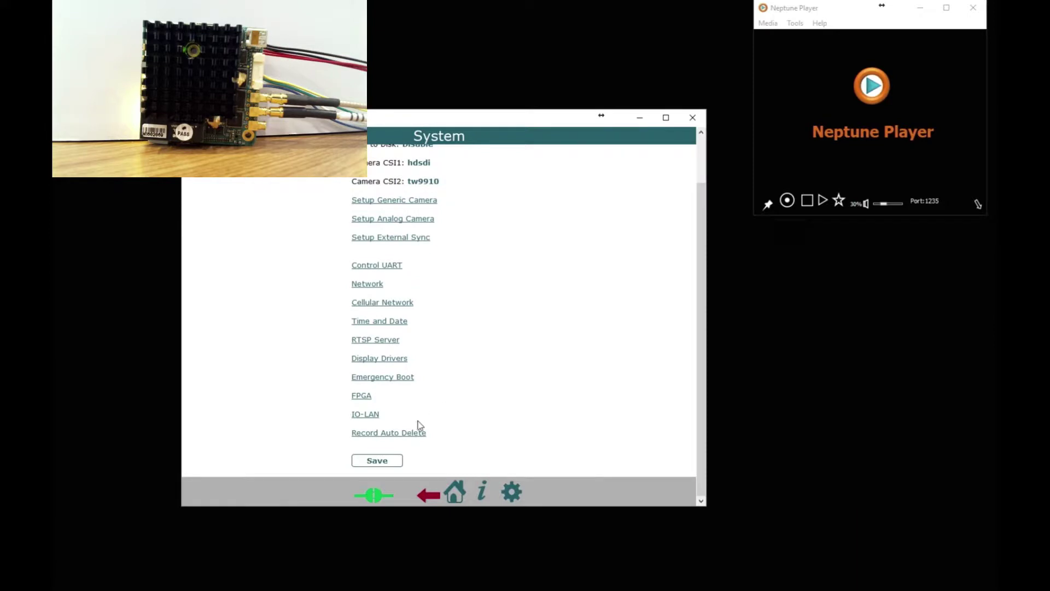
{"action": "left_click", "coordinate": [386, 464]}
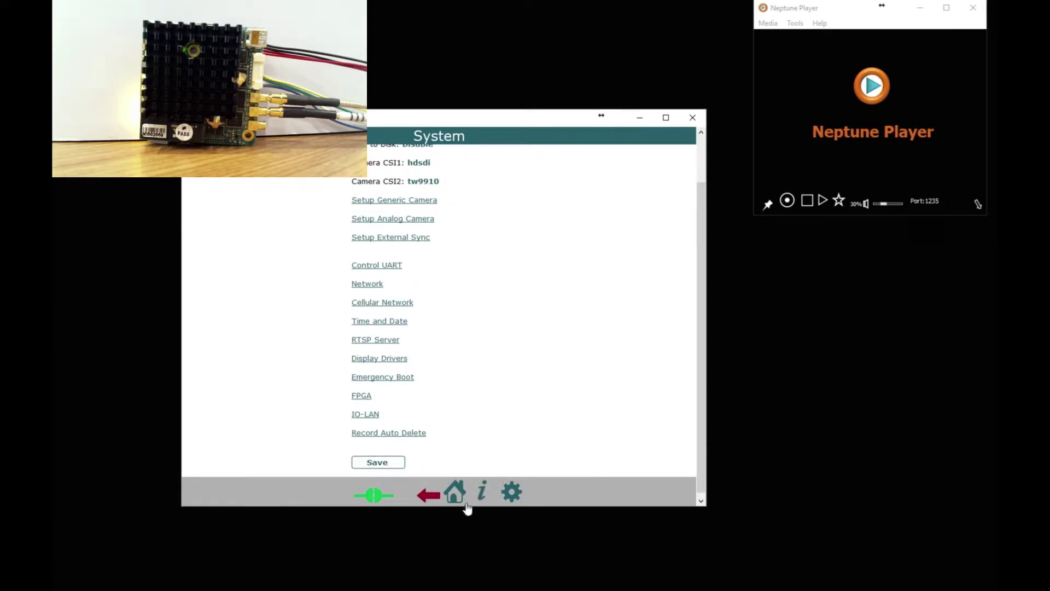
- Check the Camera table: SD2 at PAL 25 fps and HD1 at 1920x1080, 30 fps
{"action": "left_click", "coordinate": [481, 491]}
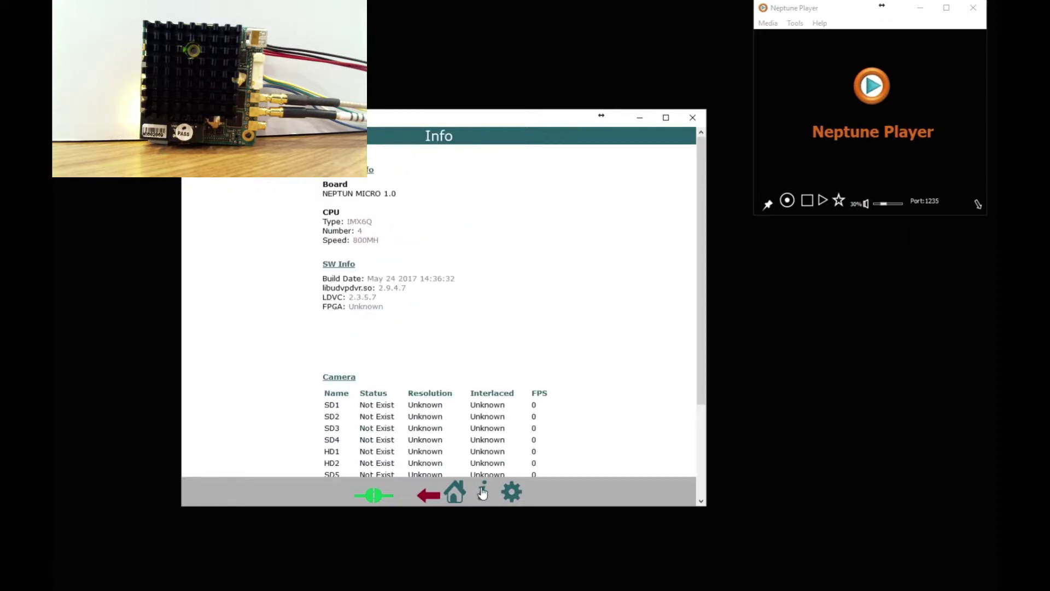
{"action": "scroll", "coordinate": [566, 387], "scroll_direction": "down", "scroll_amount": 2}
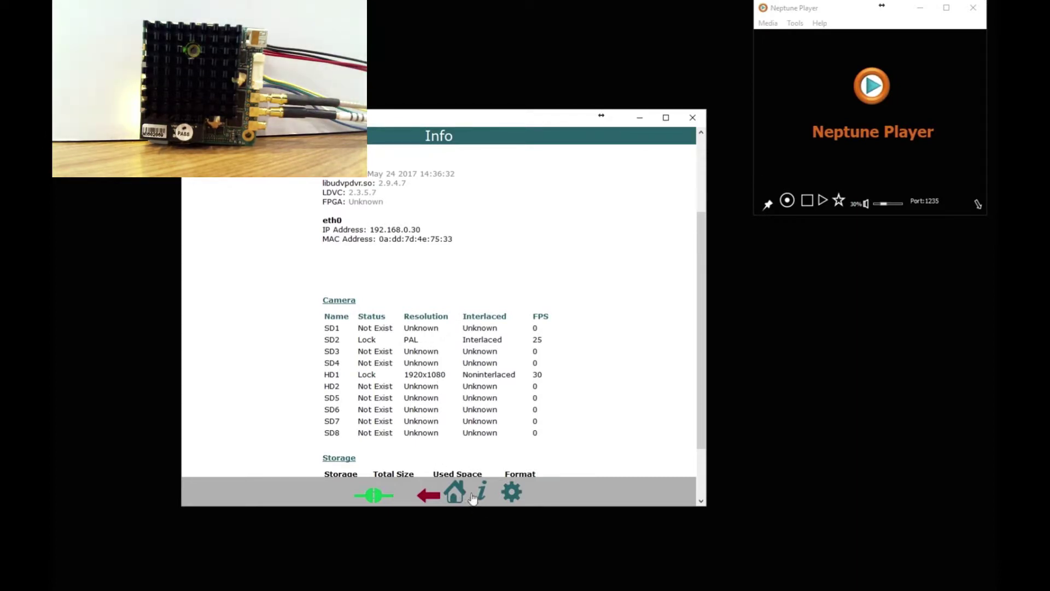
{"action": "left_click", "coordinate": [511, 493]}
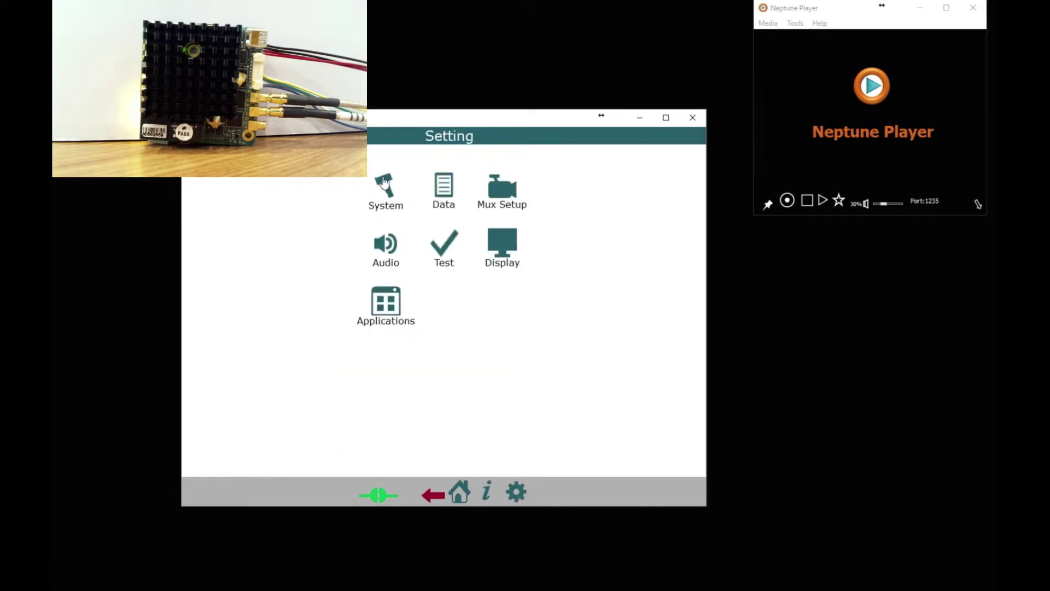
- Turn the RTSP Server mode On with port 554 and save the system settings
{"action": "left_click", "coordinate": [385, 186]}
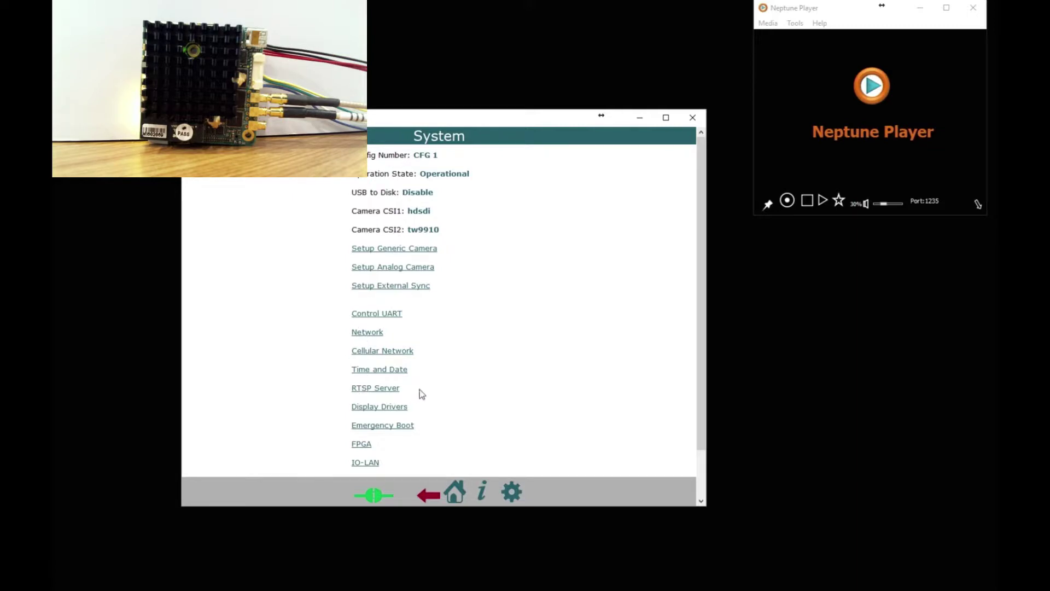
{"action": "left_click", "coordinate": [375, 389]}
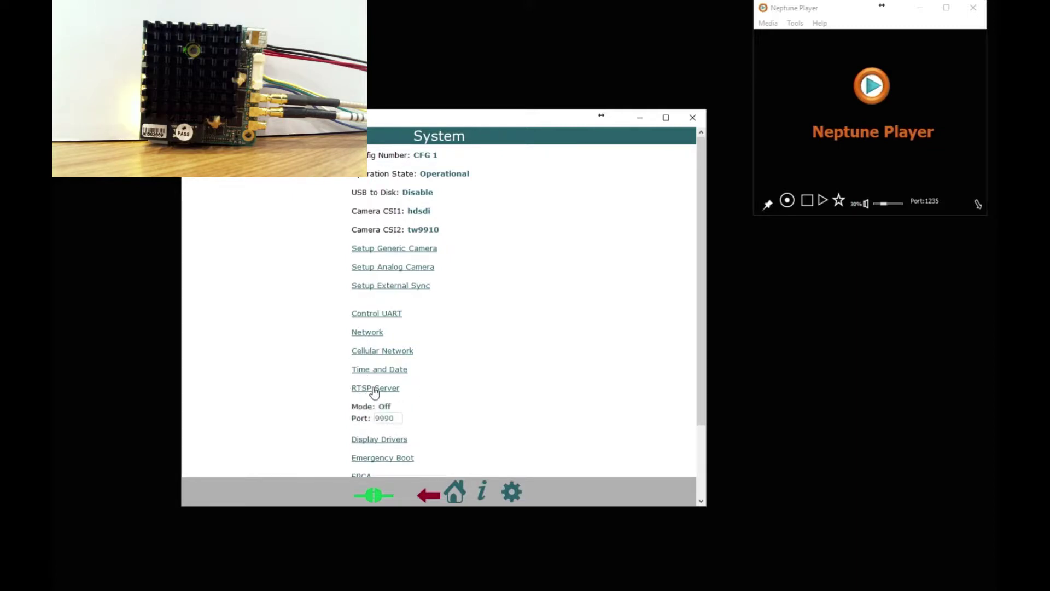
{"action": "left_click", "coordinate": [384, 407]}
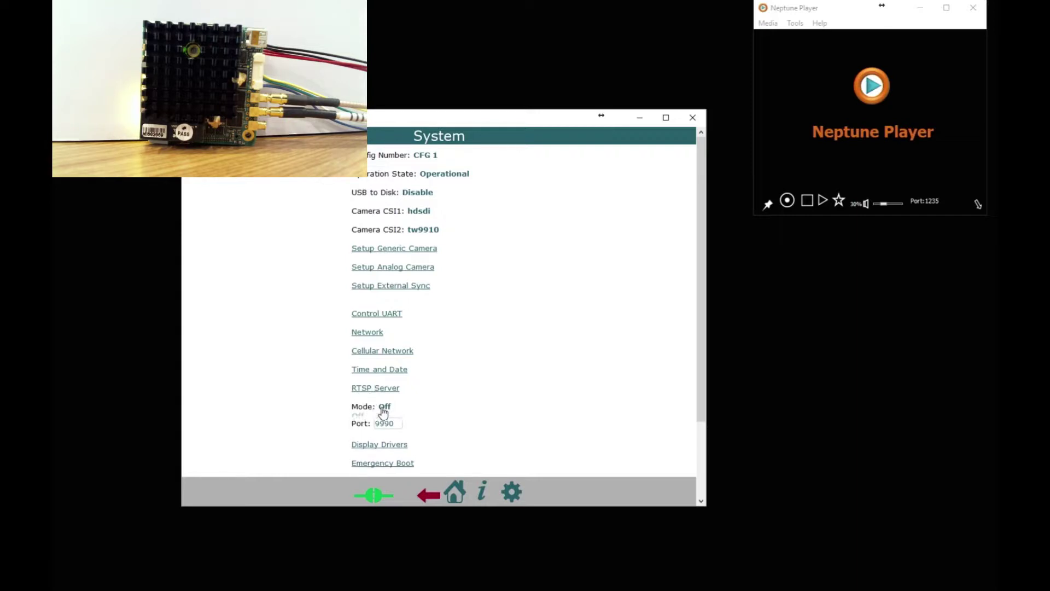
{"action": "left_click", "coordinate": [359, 426]}
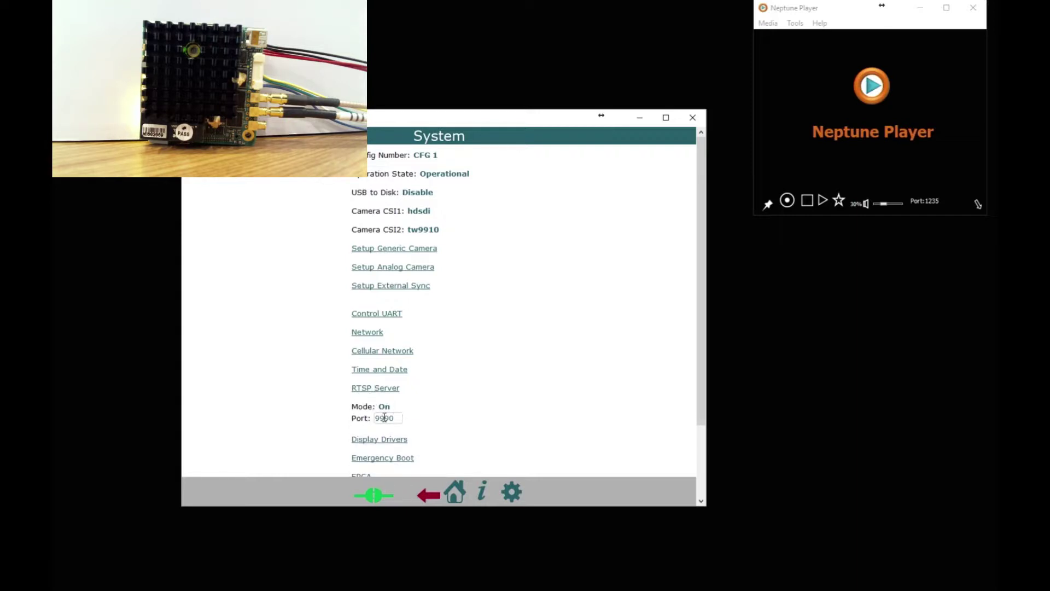
{"action": "left_click_drag", "start_coordinate": [395, 418], "coordinate": [357, 417]}
{"action": "type", "text": "554"}
{"action": "scroll", "coordinate": [473, 413], "scroll_direction": "down", "scroll_amount": 3}
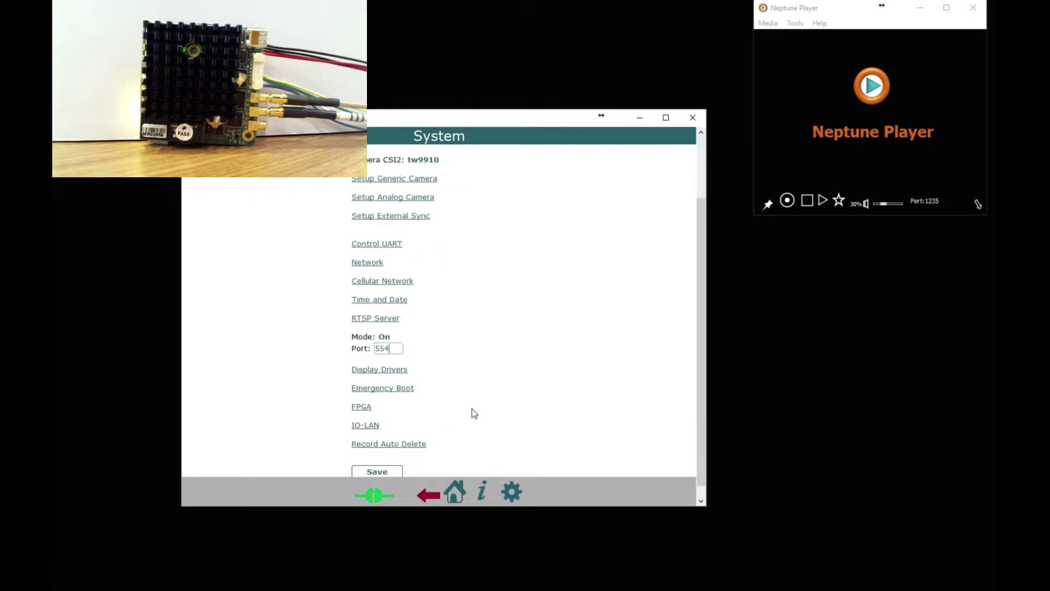
{"action": "left_click", "coordinate": [381, 464]}
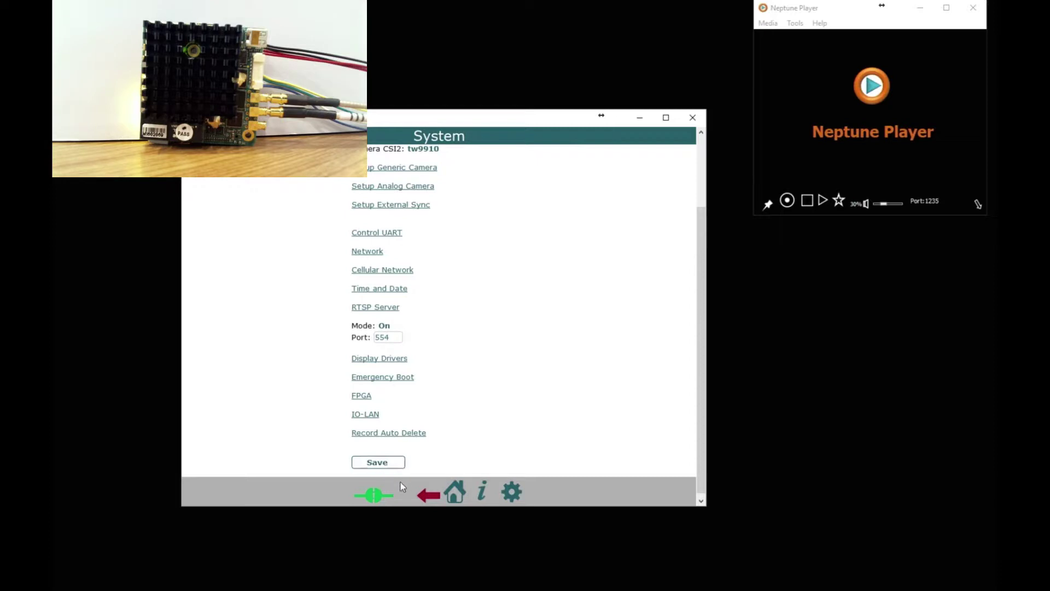
{"action": "left_click", "coordinate": [452, 499]}
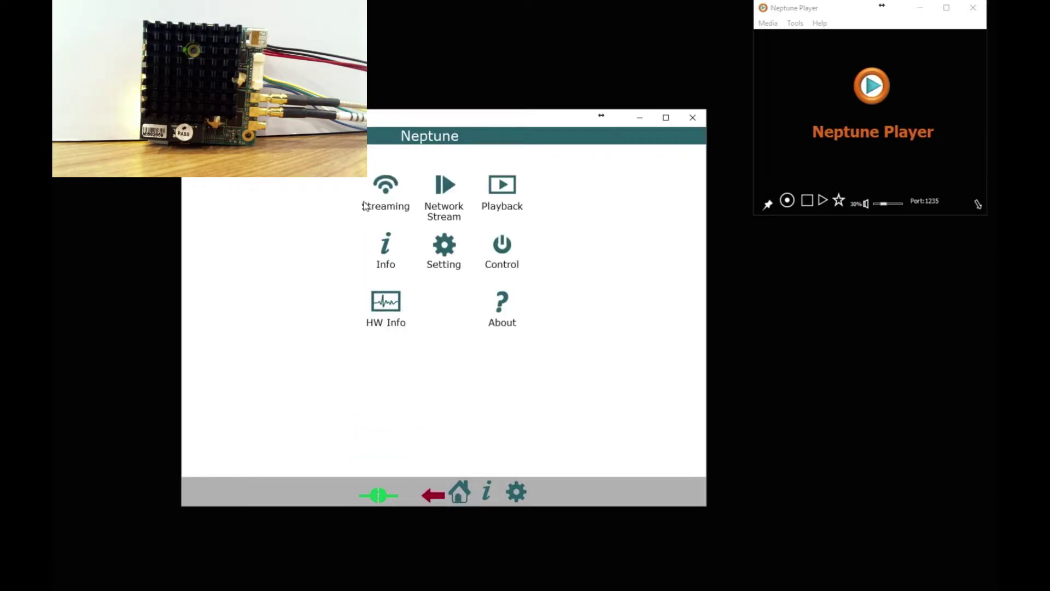
- Set Mux1's video source to SD2 in its streaming settings
{"action": "left_click", "coordinate": [386, 187]}
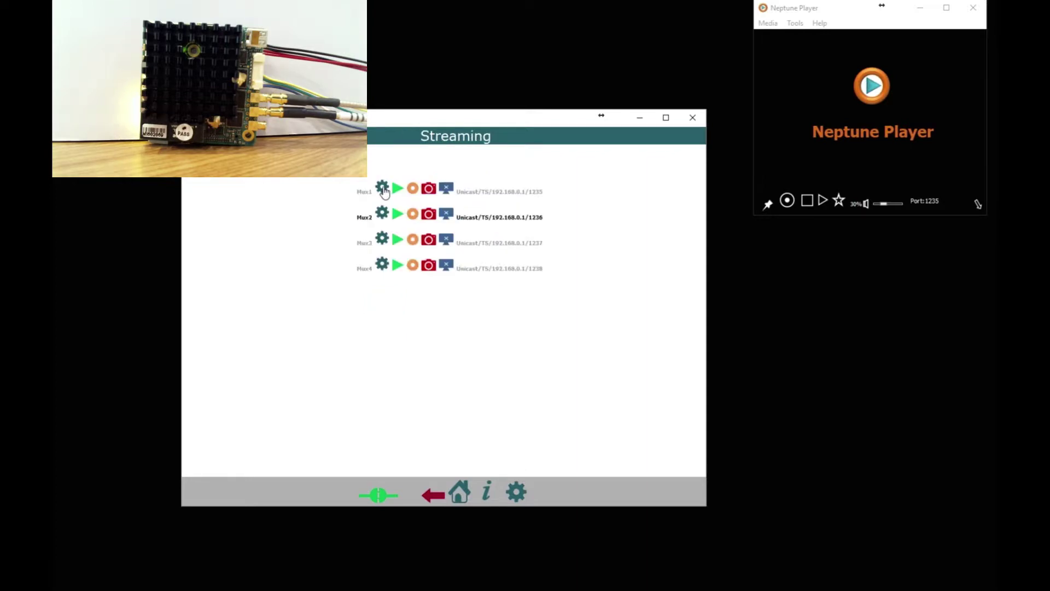
{"action": "left_click", "coordinate": [382, 188]}
{"action": "left_click", "coordinate": [394, 208]}
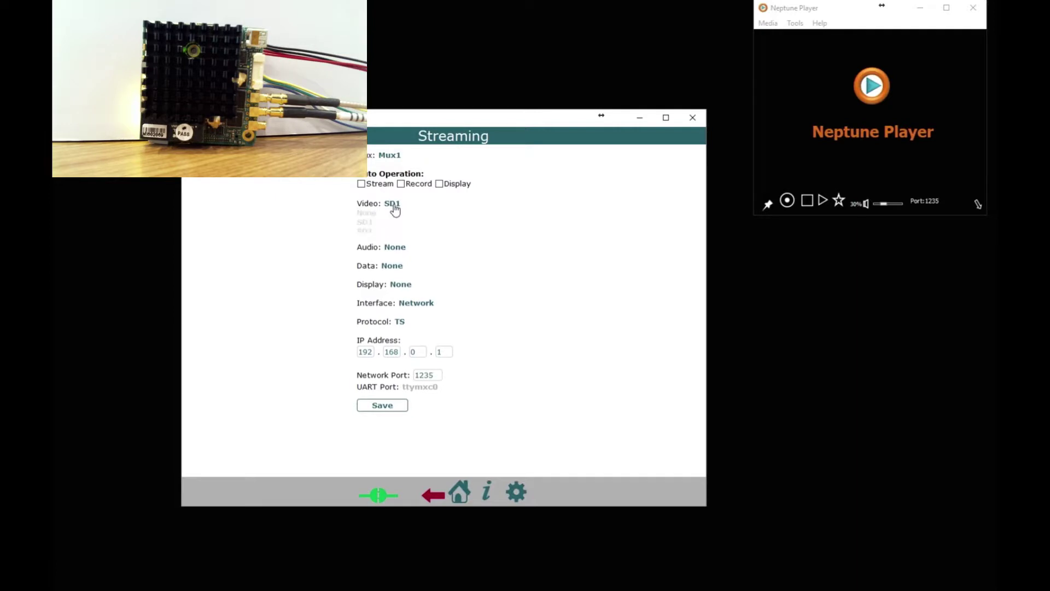
{"action": "left_click", "coordinate": [359, 233]}
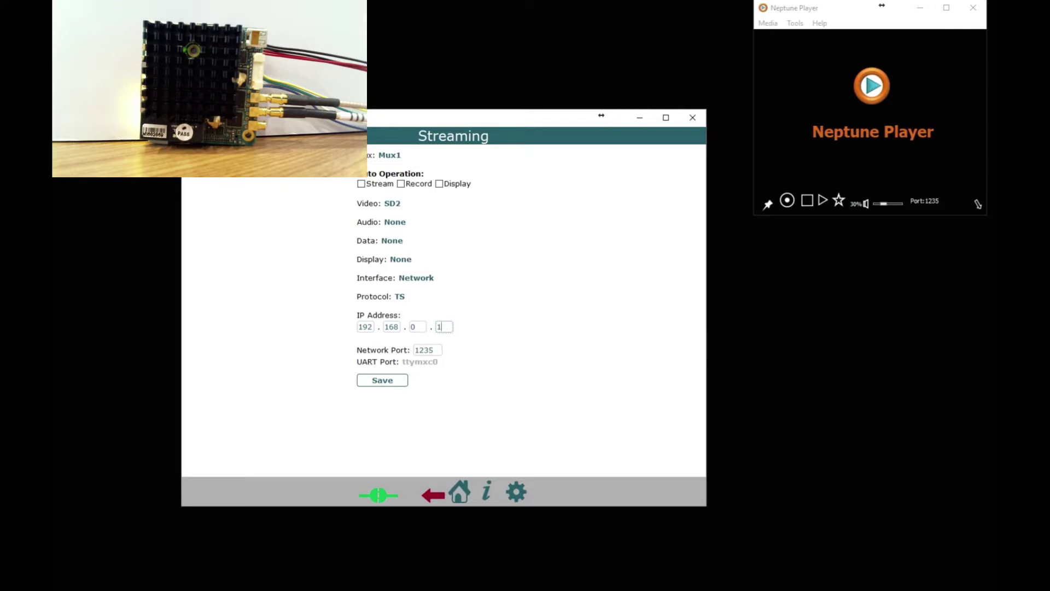
{"action": "key", "text": "super"}
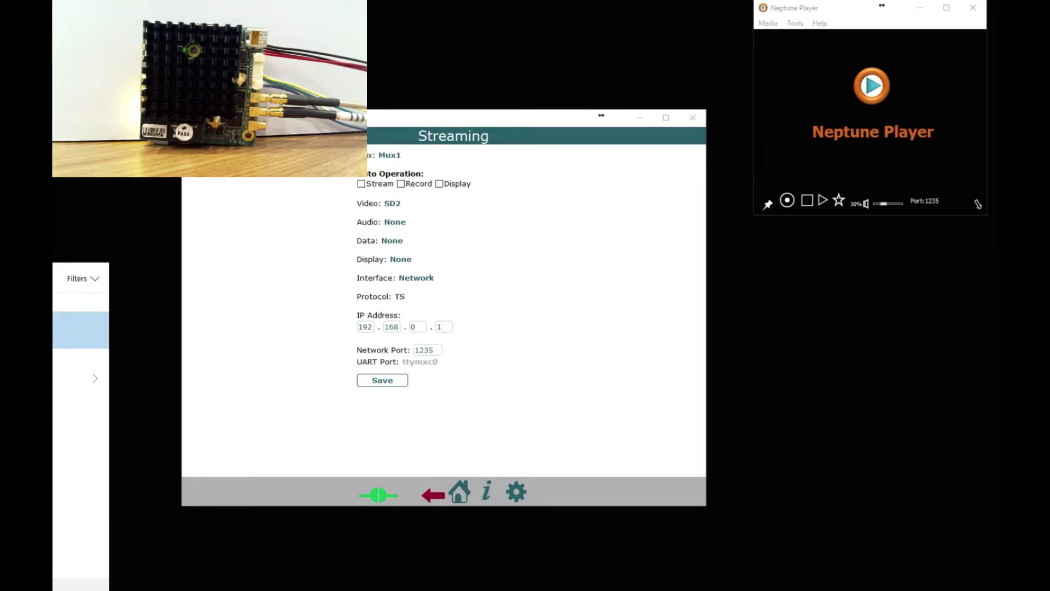
- Run ipconfig in Command Prompt to find the PC's IPv4 address, 192.168.0.165
{"action": "key", "text": "Return"}
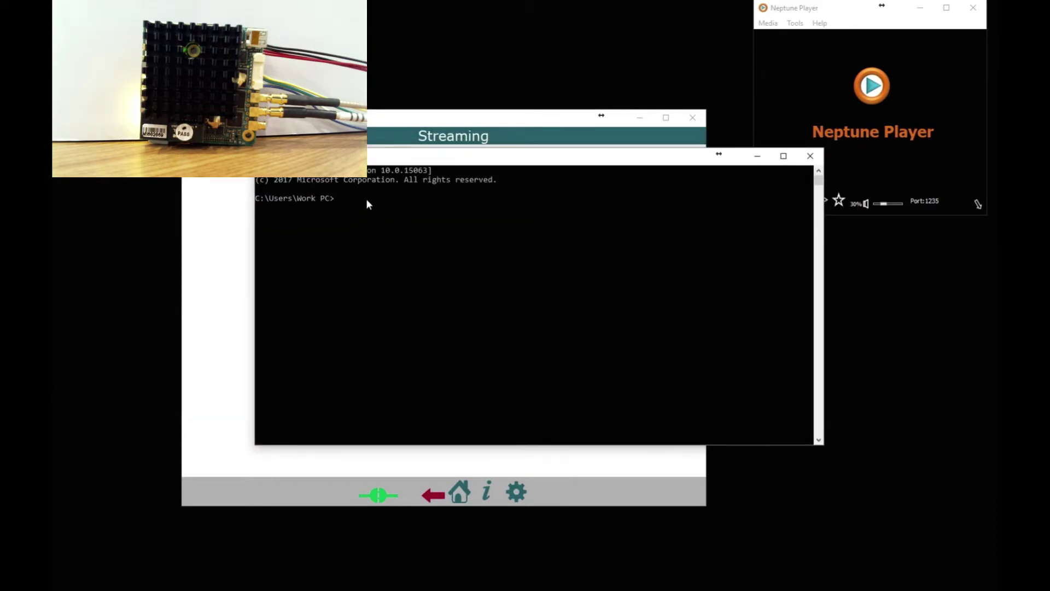
{"action": "type", "text": "ipconfig"}
{"action": "key", "text": "Return"}
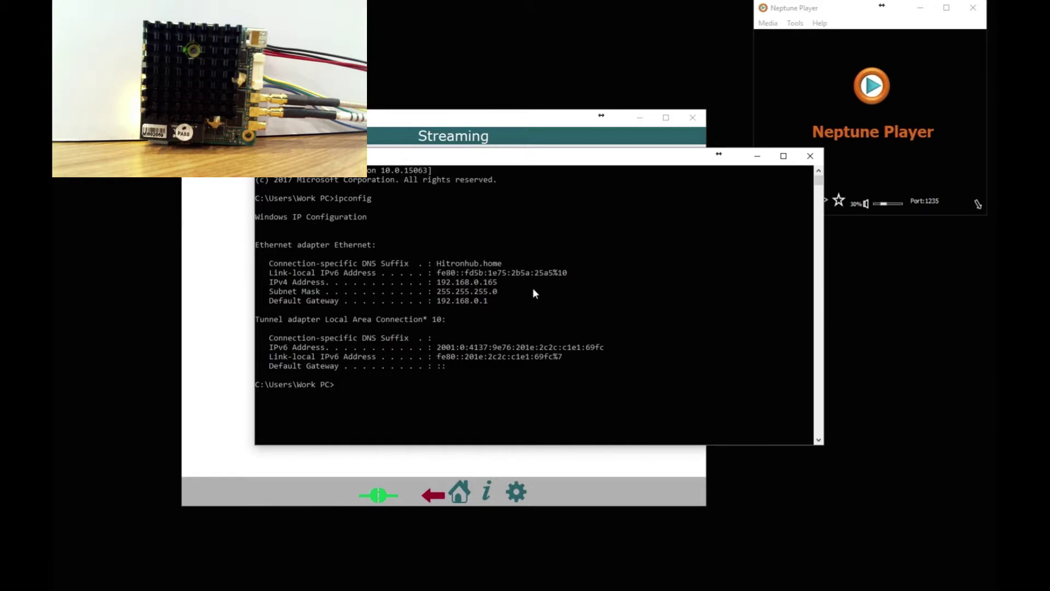
{"action": "left_click", "coordinate": [810, 156]}
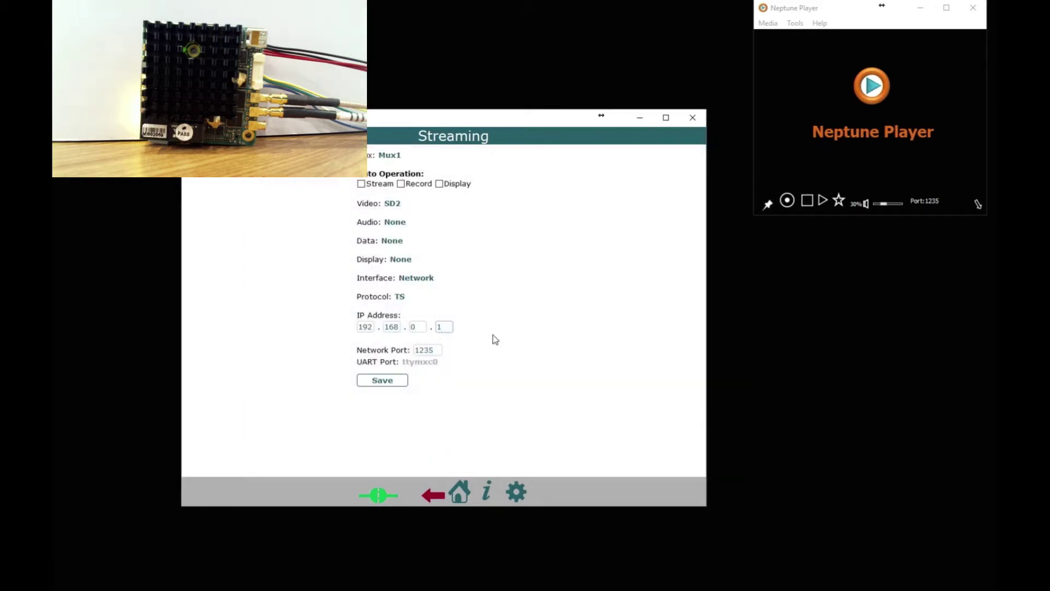
- Point Mux1 at 192.168.0.165 port 1234 and save its settings
{"action": "type", "text": "65"}
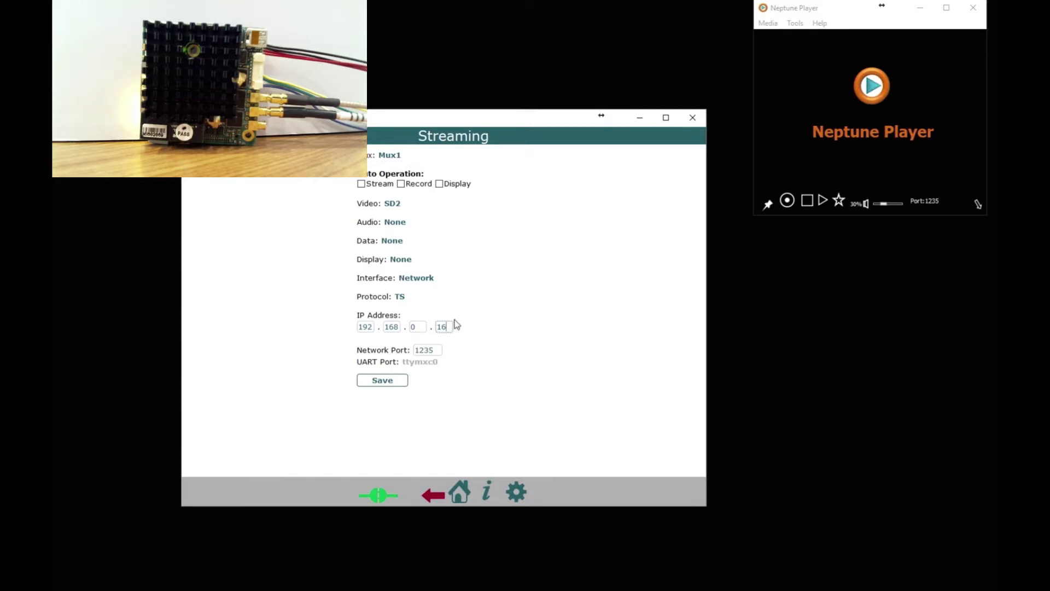
{"action": "left_click", "coordinate": [436, 350]}
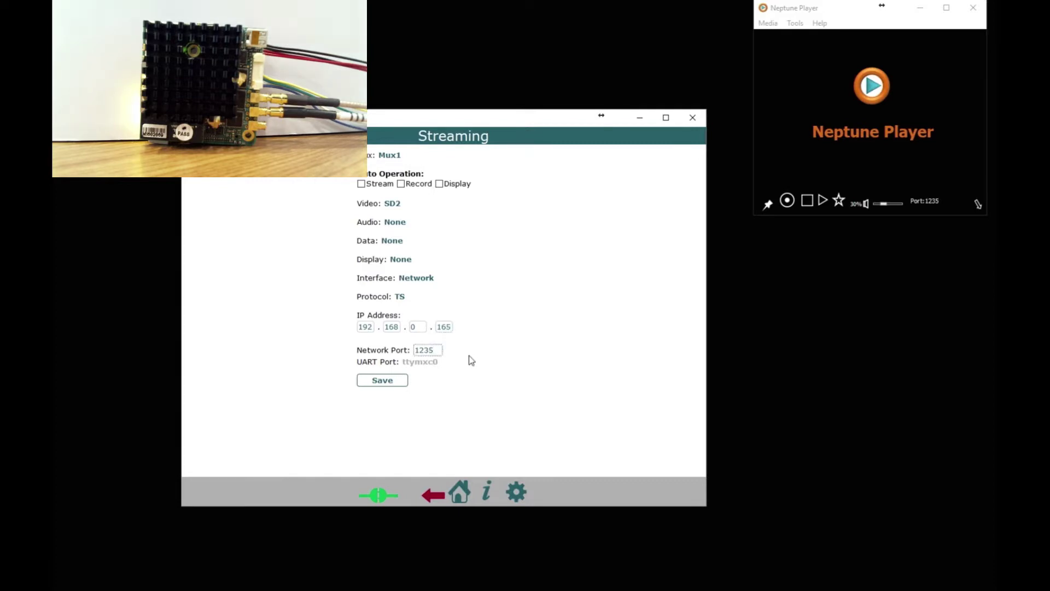
{"action": "key", "text": "BackSpace"}
{"action": "type", "text": "4"}
{"action": "left_click", "coordinate": [382, 381]}
{"action": "left_click", "coordinate": [430, 499]}
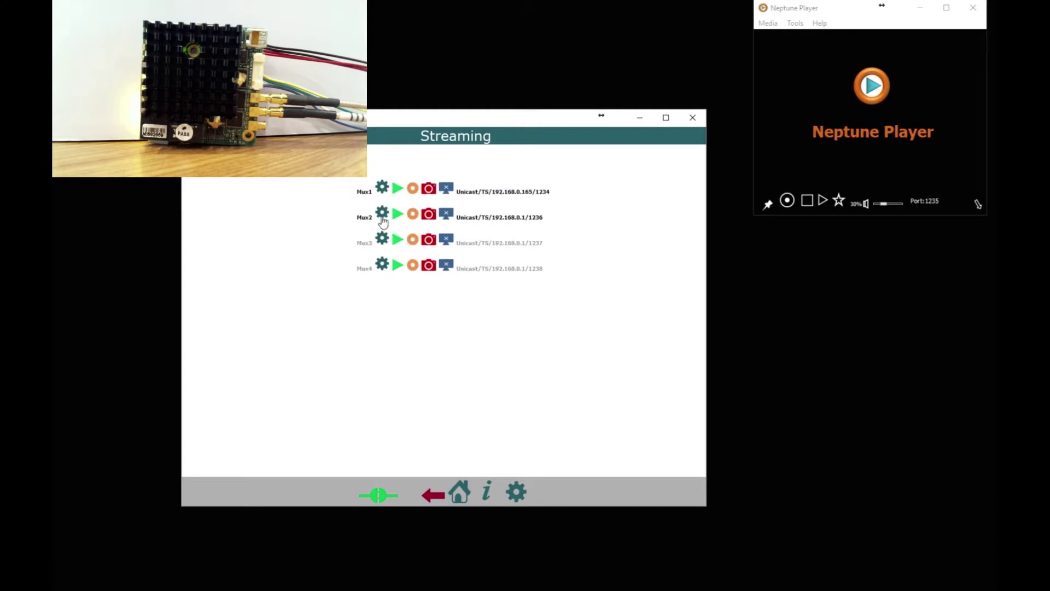
{"action": "left_click", "coordinate": [382, 214]}
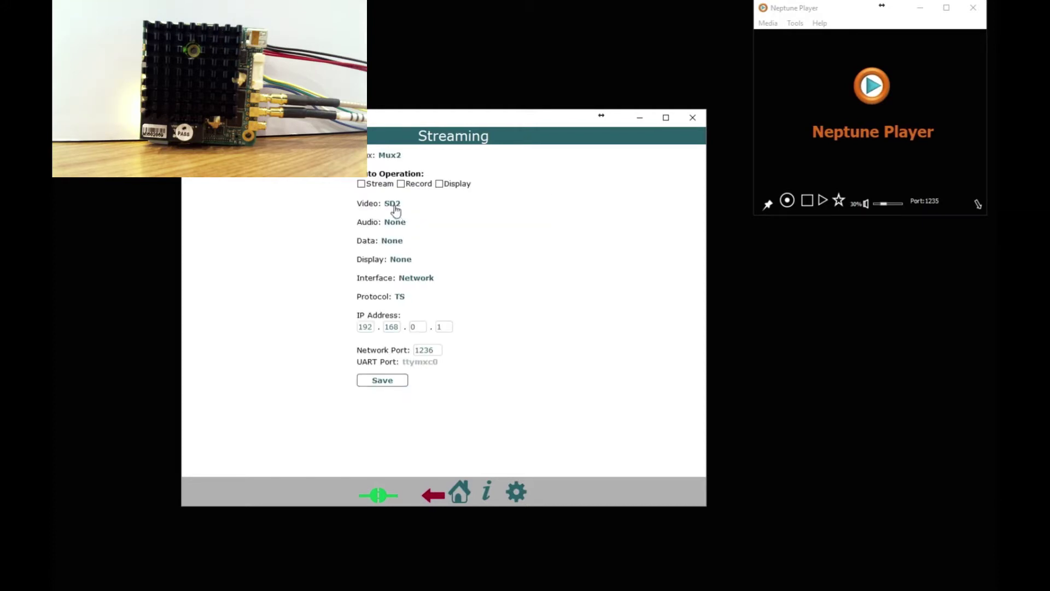
- Set Mux2 to HD1 video, multicast address 227.2.2.7, port 1235, and save
{"action": "left_click", "coordinate": [392, 205]}
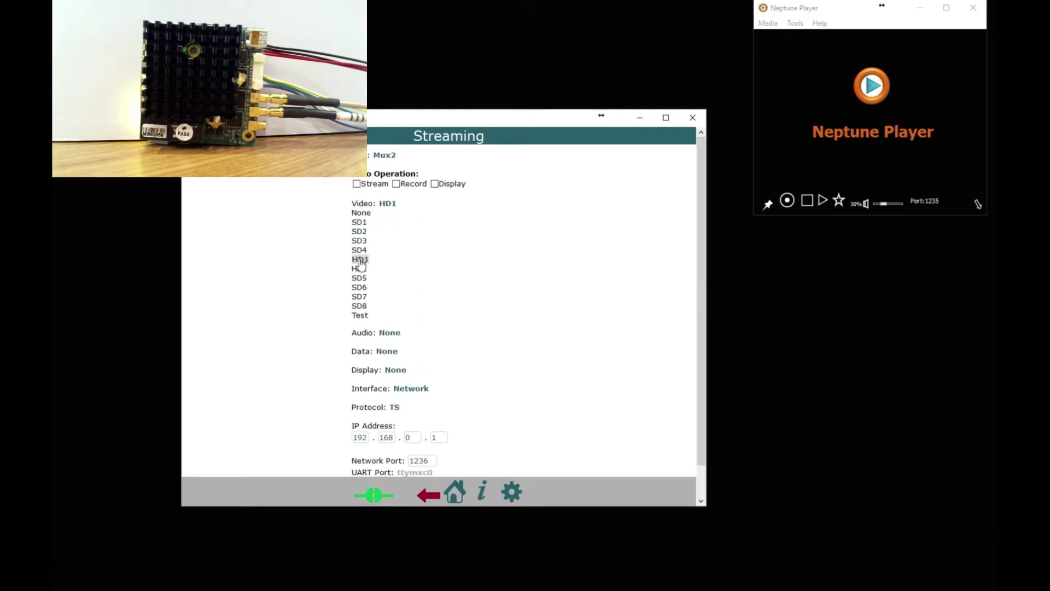
{"action": "left_click", "coordinate": [359, 259]}
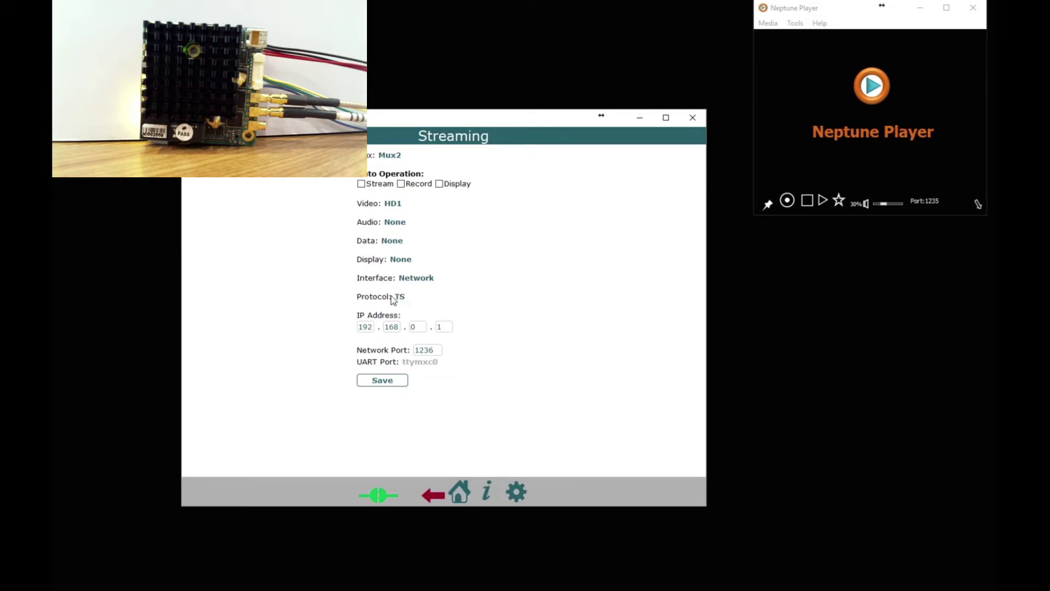
{"action": "left_click_drag", "start_coordinate": [374, 326], "coordinate": [341, 322]}
{"action": "type", "text": "227.2"}
{"action": "key", "text": "period"}
{"action": "type", "text": "2"}
{"action": "key", "text": "period"}
{"action": "type", "text": "7"}
{"action": "left_click", "coordinate": [436, 349]}
{"action": "left_click", "coordinate": [384, 381]}
{"action": "left_click", "coordinate": [432, 496]}
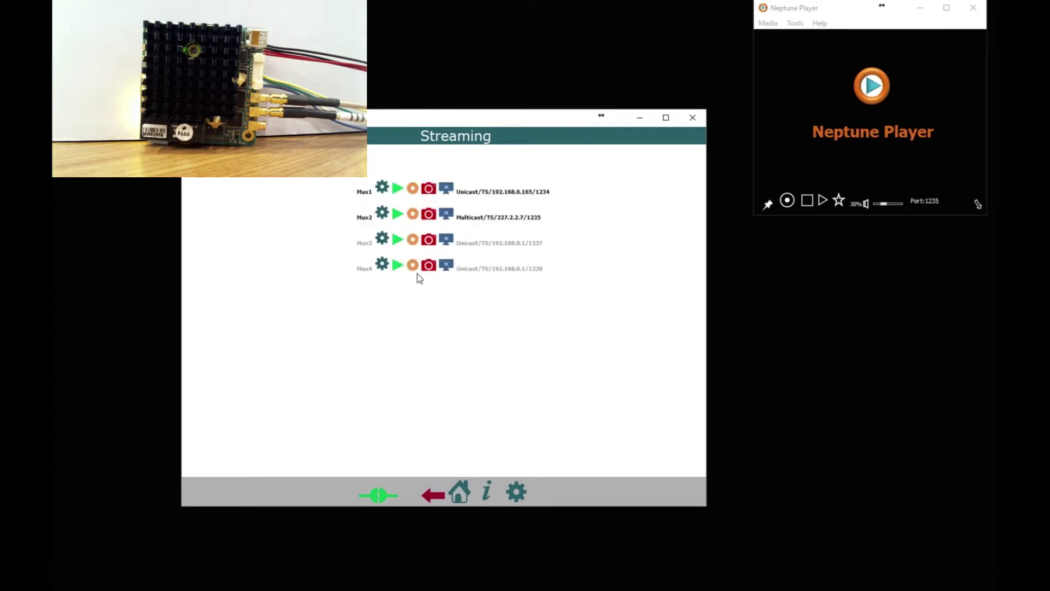
- Set Mux3 to SD2 video over the RTSP protocol and save it
{"action": "left_click", "coordinate": [382, 240]}
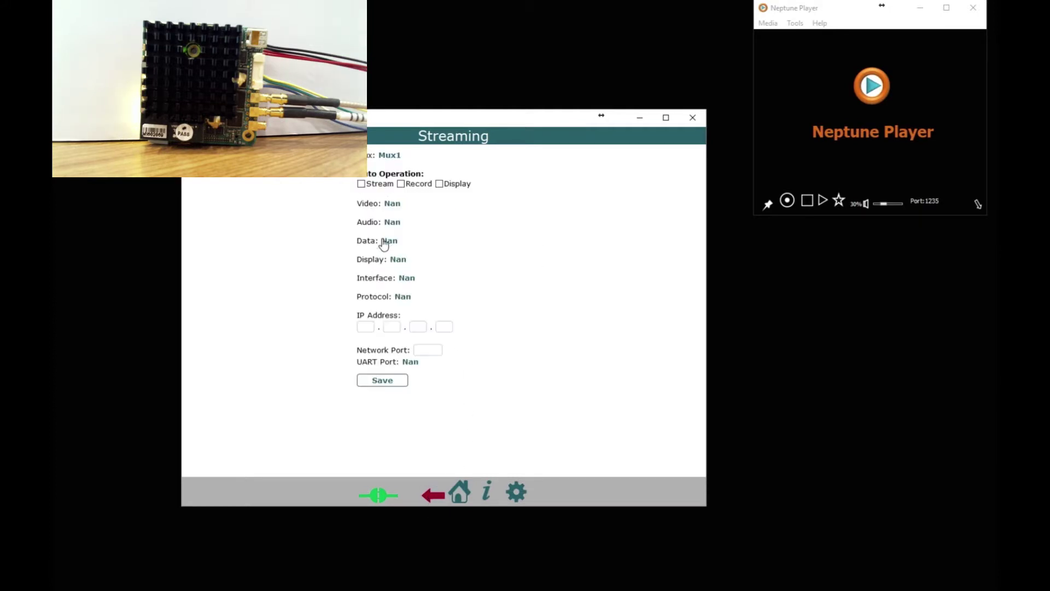
{"action": "left_click", "coordinate": [395, 206]}
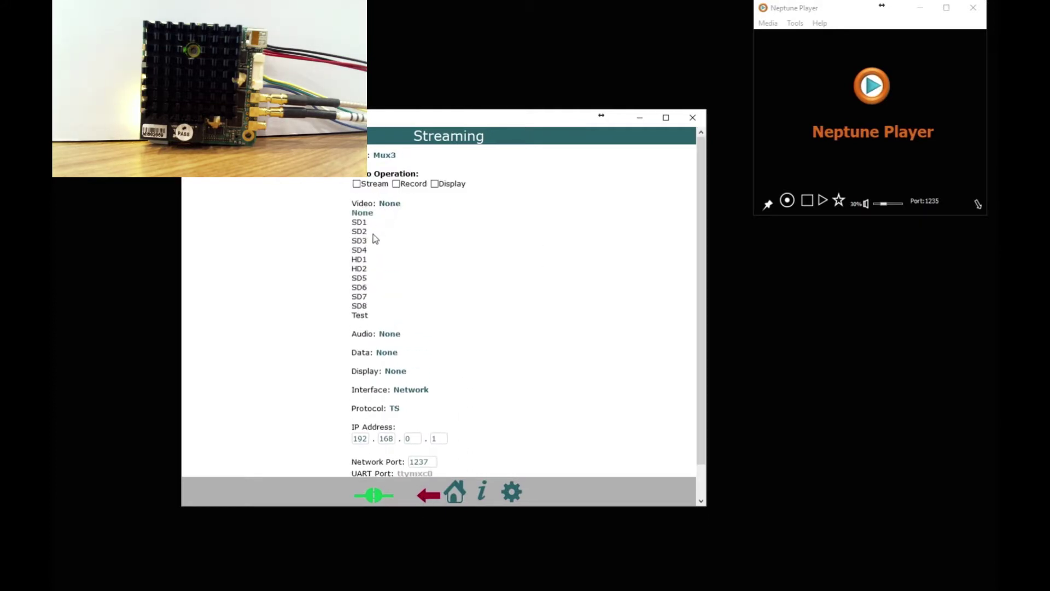
{"action": "left_click", "coordinate": [360, 232]}
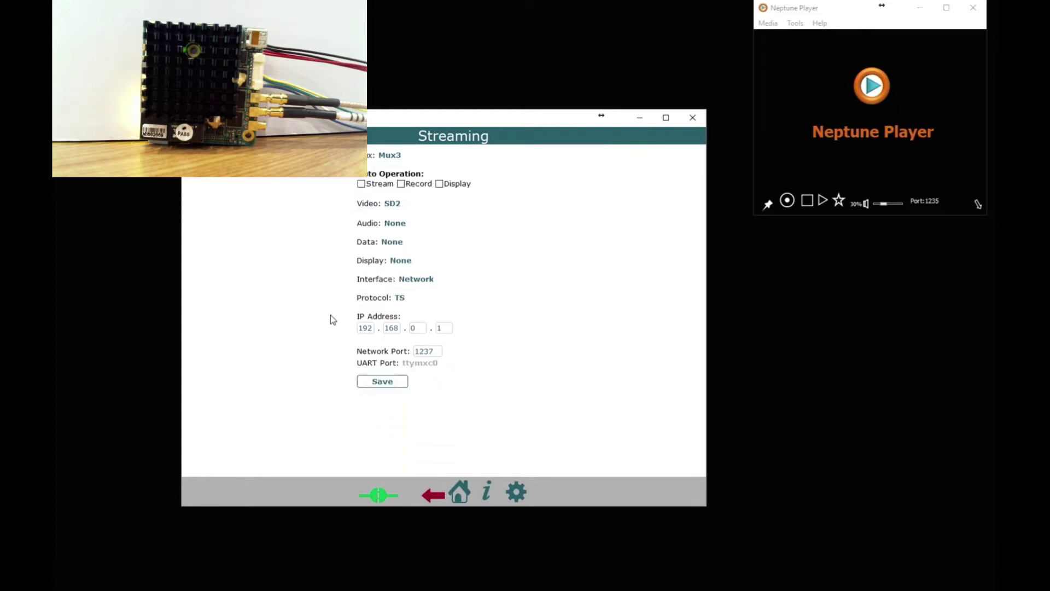
{"action": "left_click", "coordinate": [400, 298]}
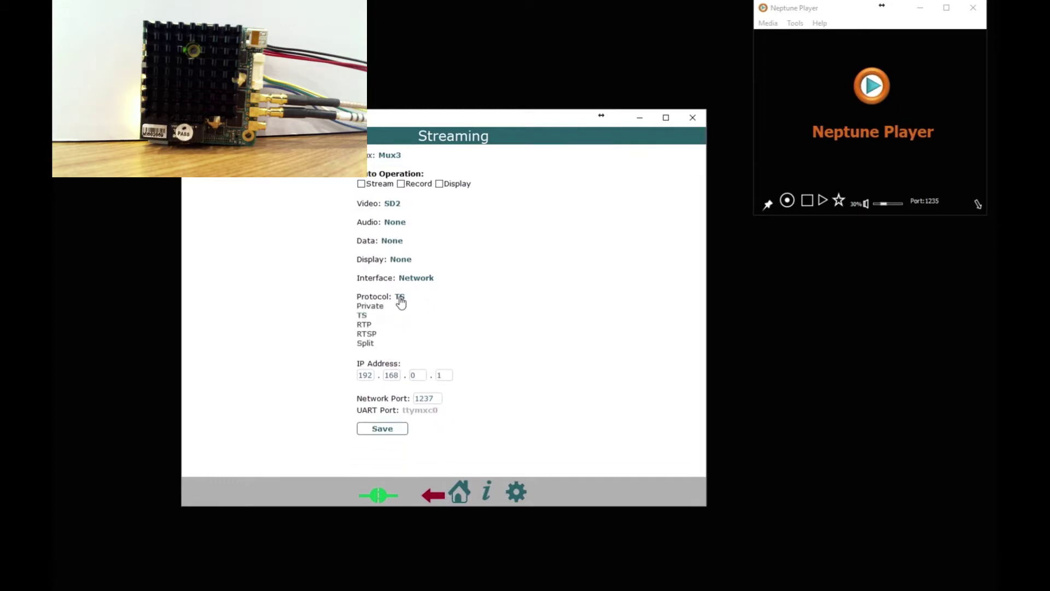
{"action": "left_click", "coordinate": [366, 338]}
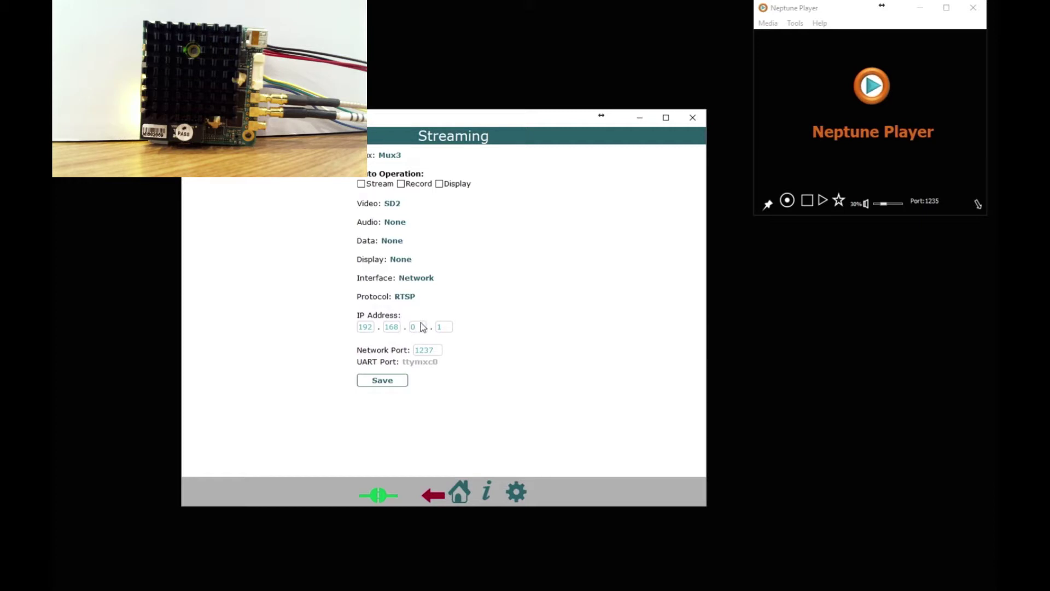
{"action": "left_click", "coordinate": [382, 387]}
{"action": "left_click", "coordinate": [432, 494]}
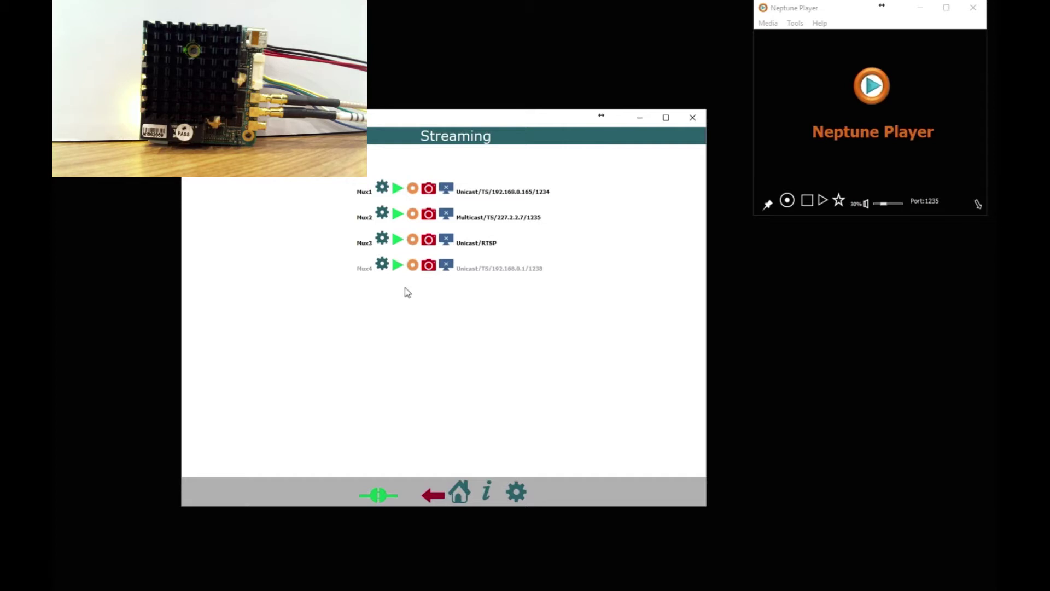
- Set Mux4 to HD1 video over the RTSP protocol and save it
{"action": "left_click", "coordinate": [382, 265]}
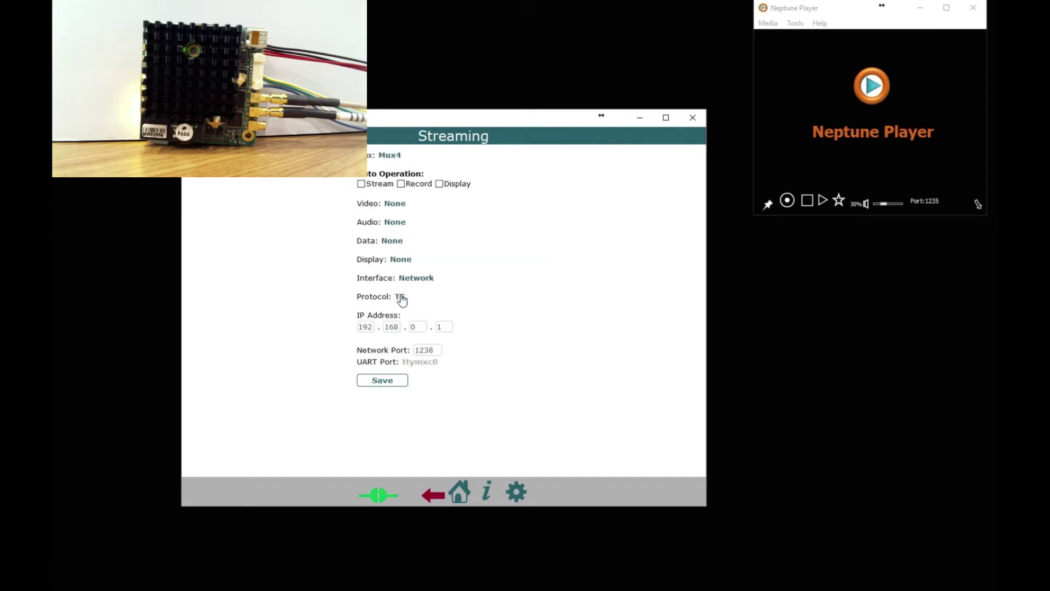
{"action": "left_click", "coordinate": [395, 204]}
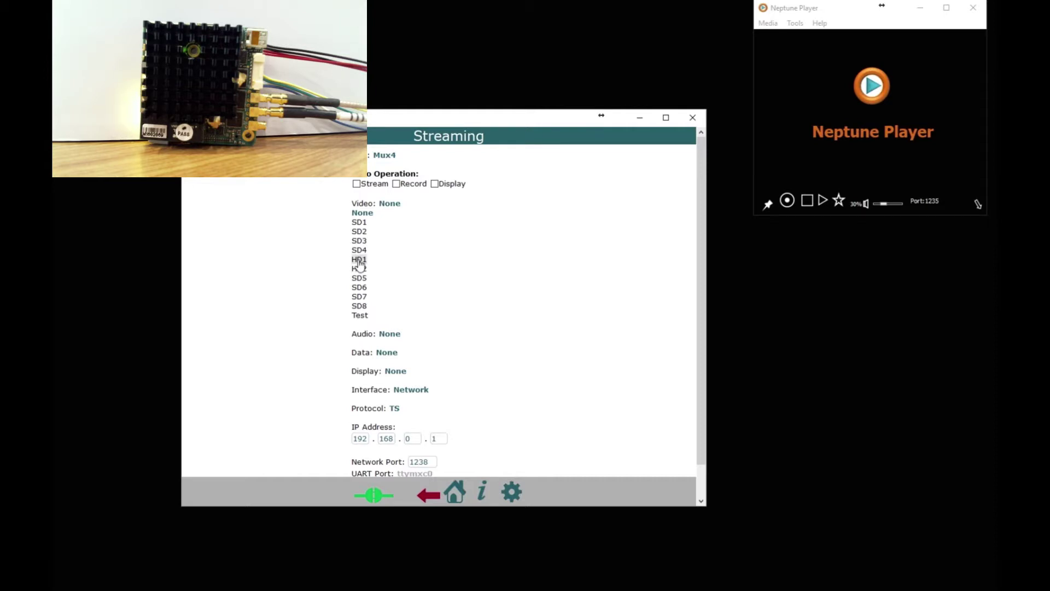
{"action": "left_click", "coordinate": [357, 259]}
{"action": "left_click", "coordinate": [398, 297]}
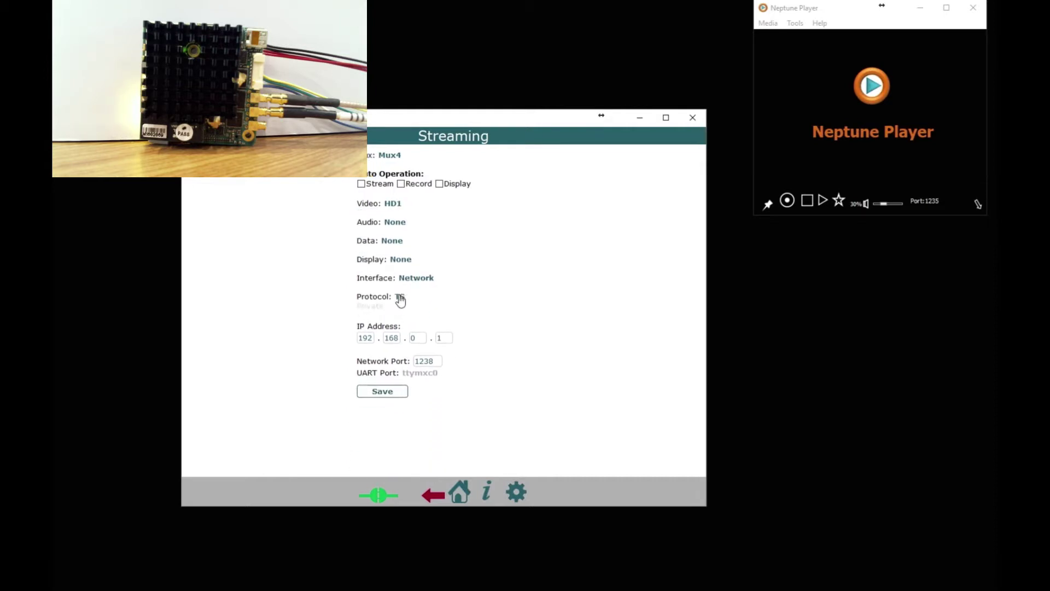
{"action": "left_click", "coordinate": [366, 334]}
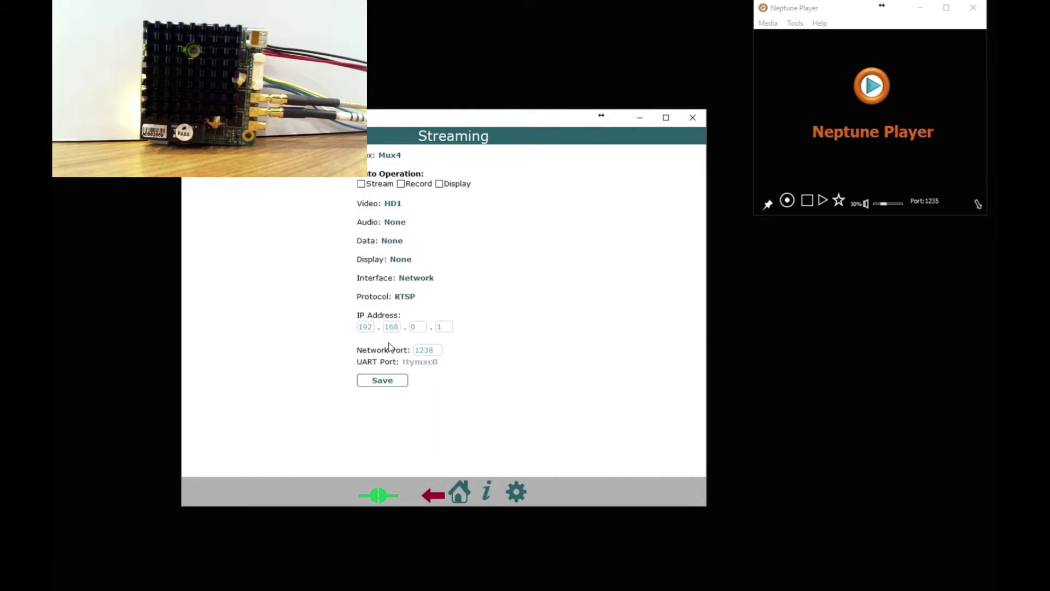
{"action": "left_click", "coordinate": [382, 382]}
{"action": "left_click", "coordinate": [438, 496]}
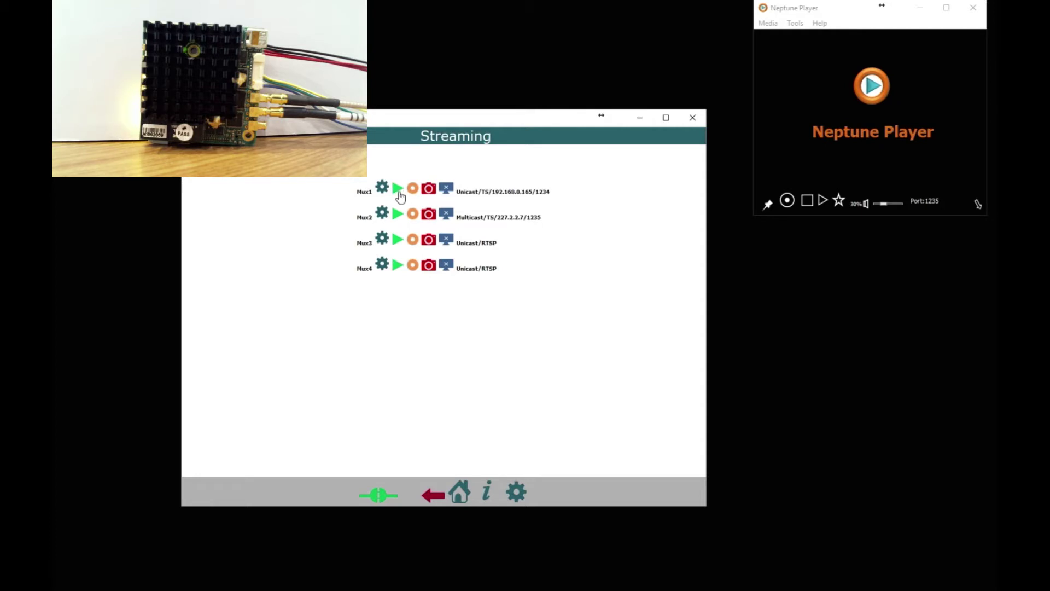
{"action": "left_click", "coordinate": [396, 192]}
{"action": "left_click", "coordinate": [399, 191]}
{"action": "left_click", "coordinate": [865, 18]}
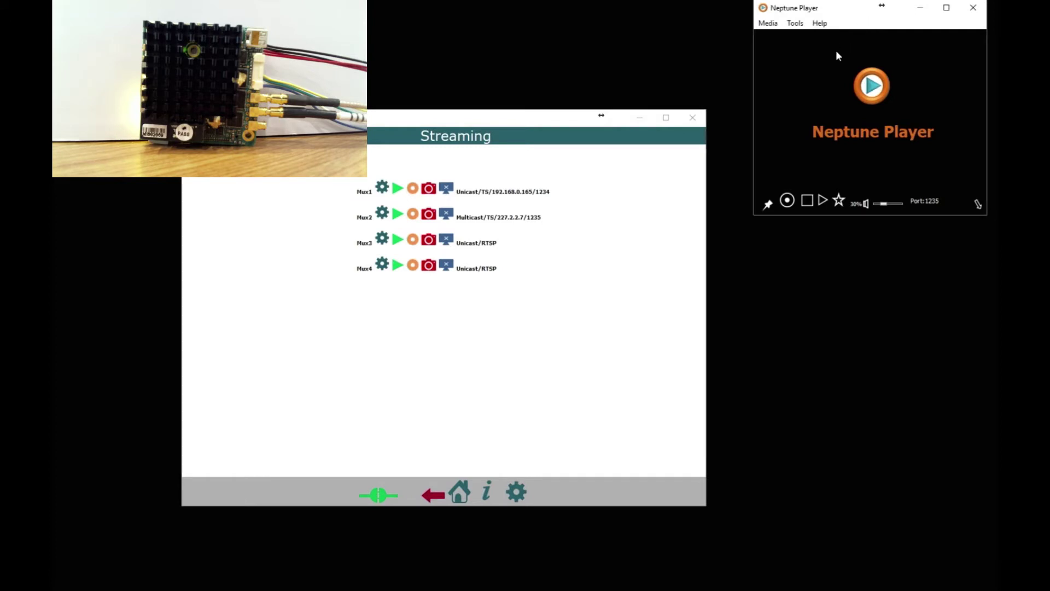
- Play Mux1's unicast transport stream on port 1234 in Neptune Player and start Mux1 streaming
{"action": "left_click", "coordinate": [768, 23]}
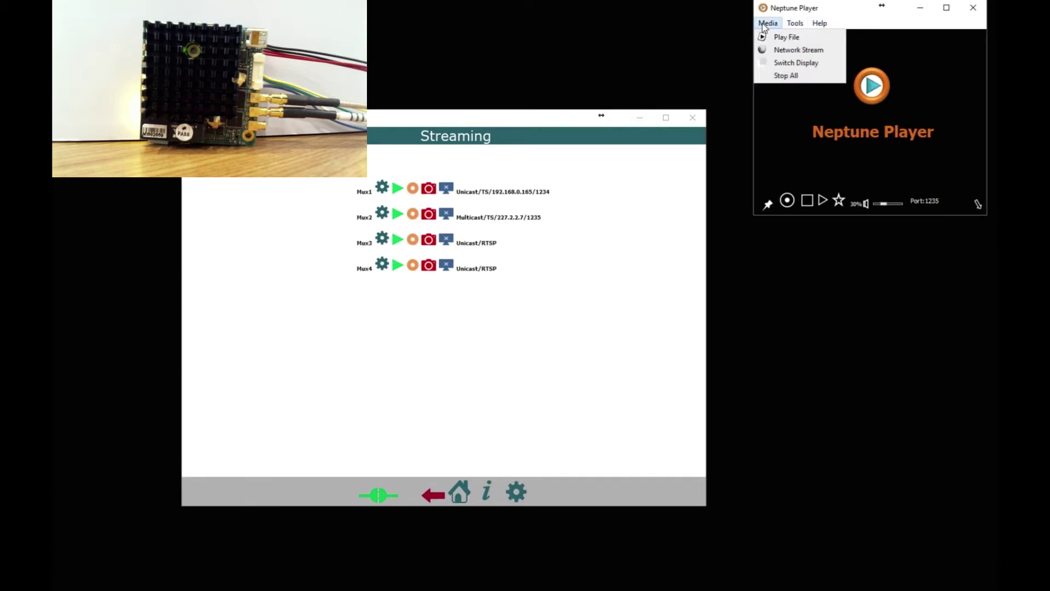
{"action": "left_click", "coordinate": [788, 50]}
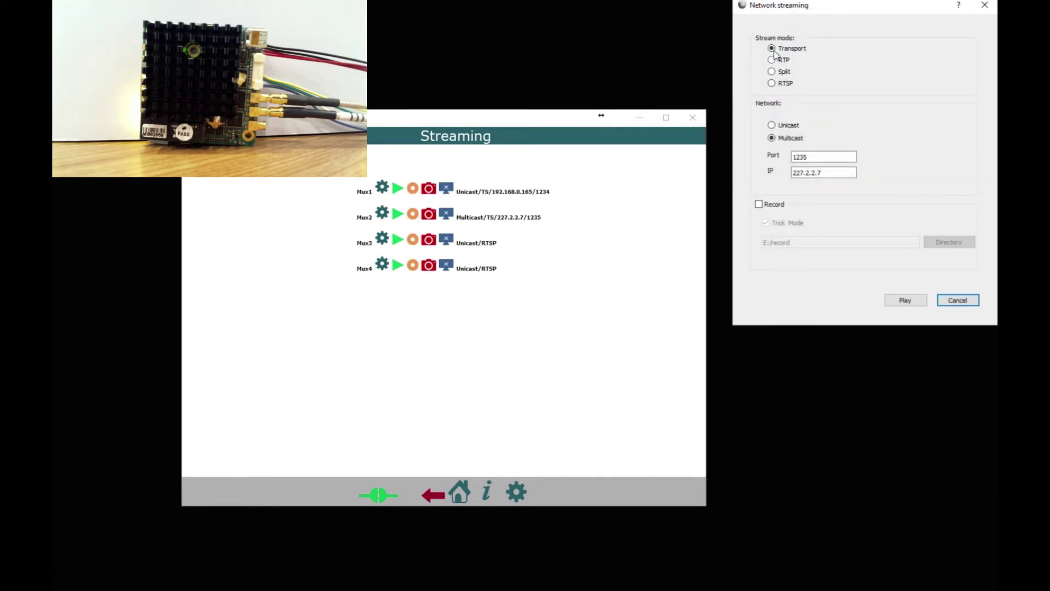
{"action": "left_click", "coordinate": [771, 126]}
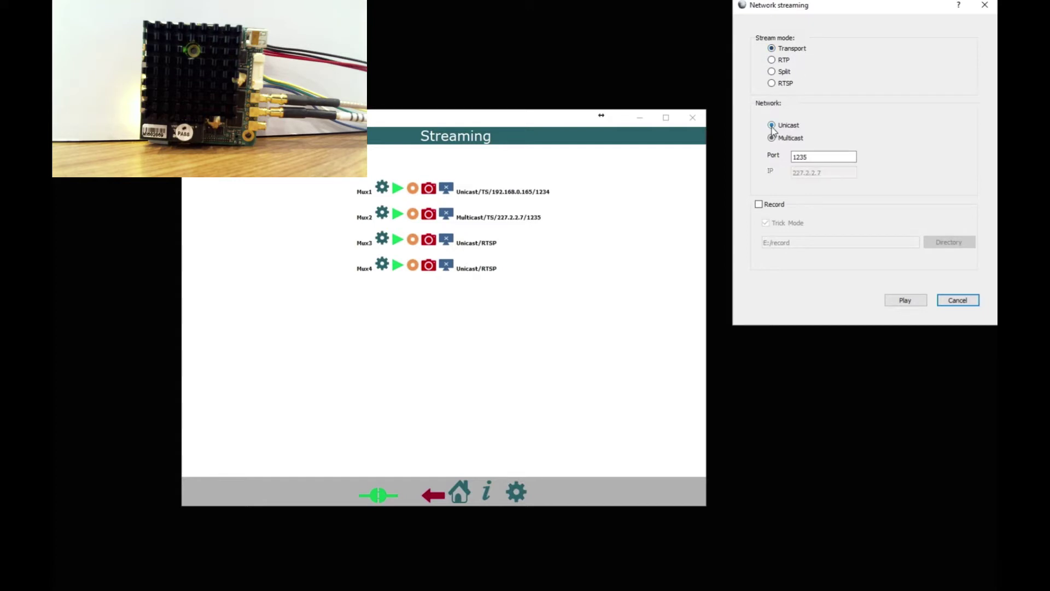
{"action": "left_click", "coordinate": [794, 159]}
{"action": "left_click", "coordinate": [823, 157]}
{"action": "key", "text": "BackSpace"}
{"action": "type", "text": "4"}
{"action": "left_click", "coordinate": [906, 300]}
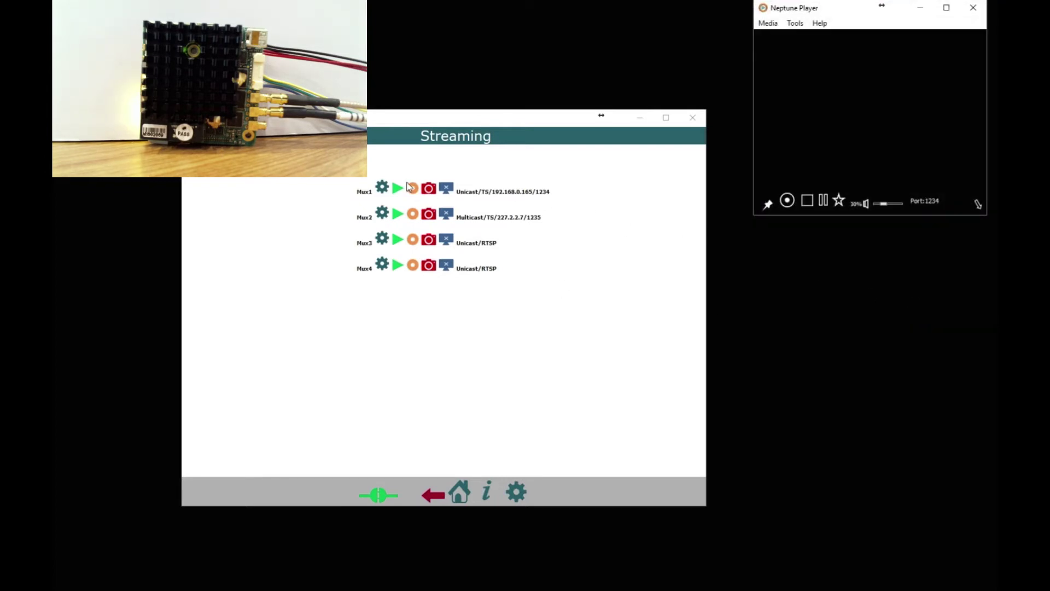
{"action": "left_click", "coordinate": [395, 189]}
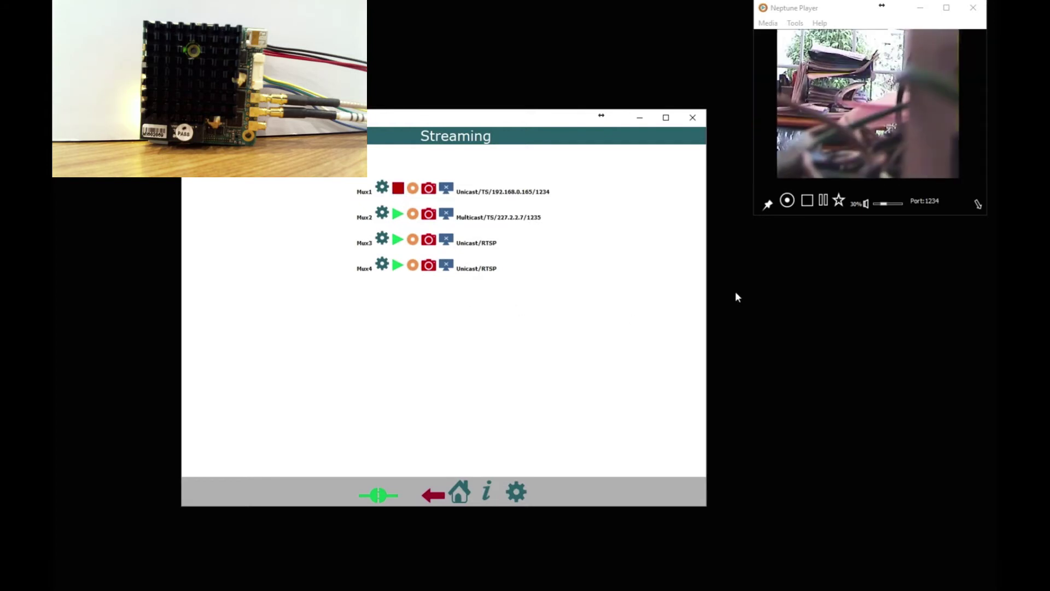
- Stop Mux1 and set Neptune Player to receive multicast from 227.2.2.7 on port 1235
{"action": "left_click", "coordinate": [399, 193]}
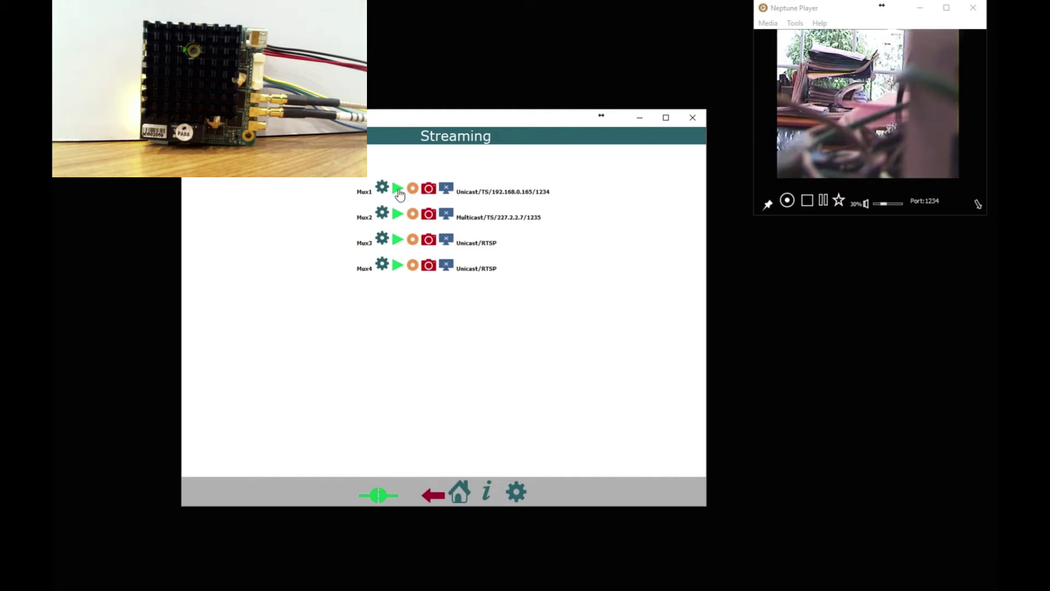
{"action": "left_click", "coordinate": [770, 24]}
{"action": "left_click", "coordinate": [779, 50]}
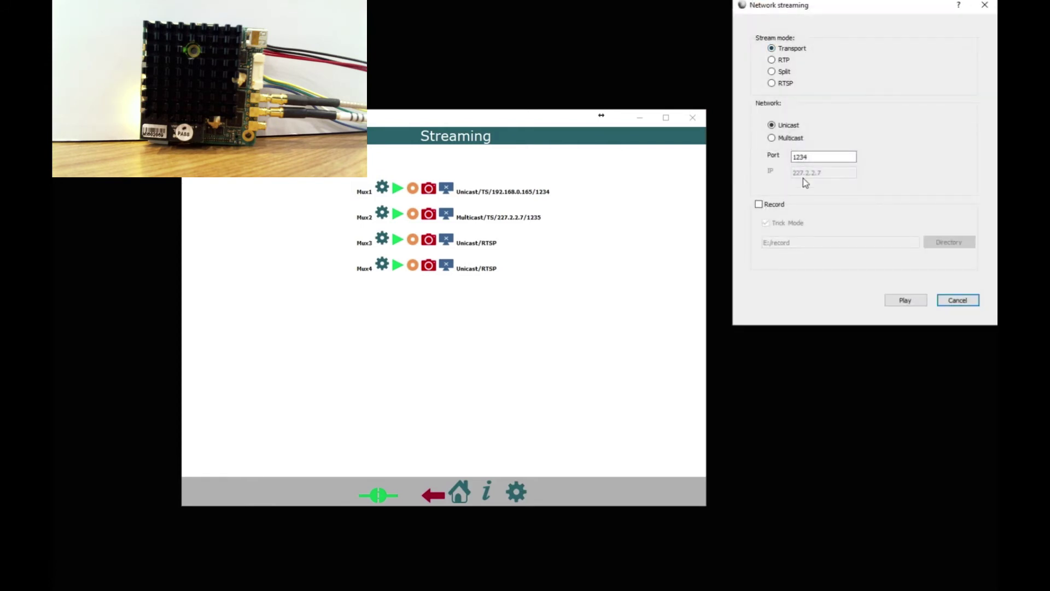
{"action": "left_click", "coordinate": [772, 138]}
{"action": "left_click", "coordinate": [831, 157]}
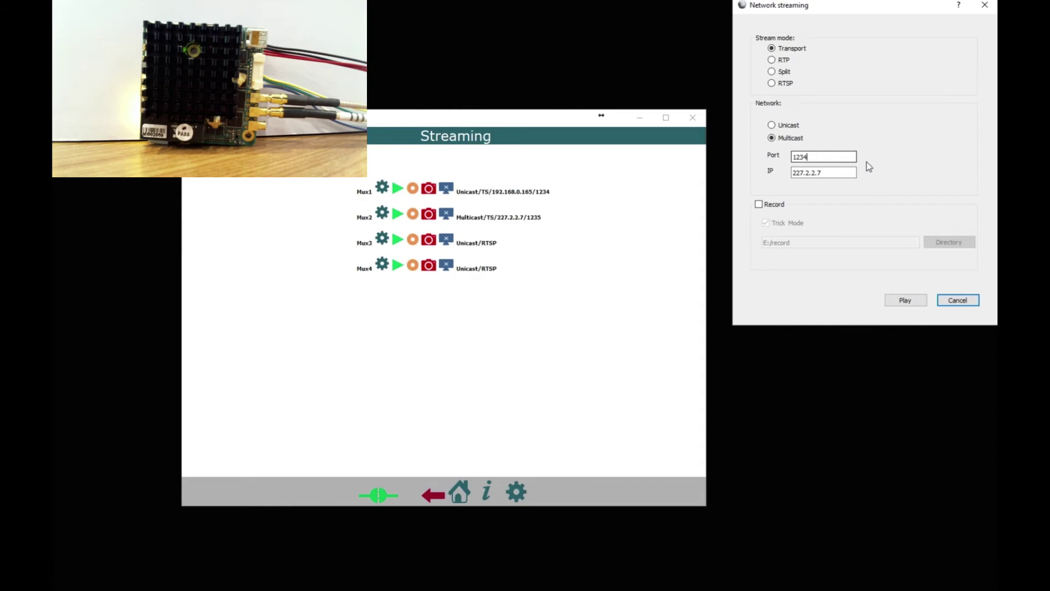
{"action": "key", "text": "BackSpace"}
{"action": "type", "text": "5"}
- Start Mux2, play its multicast stream on port 1235, then stop Mux2
{"action": "left_click", "coordinate": [395, 217]}
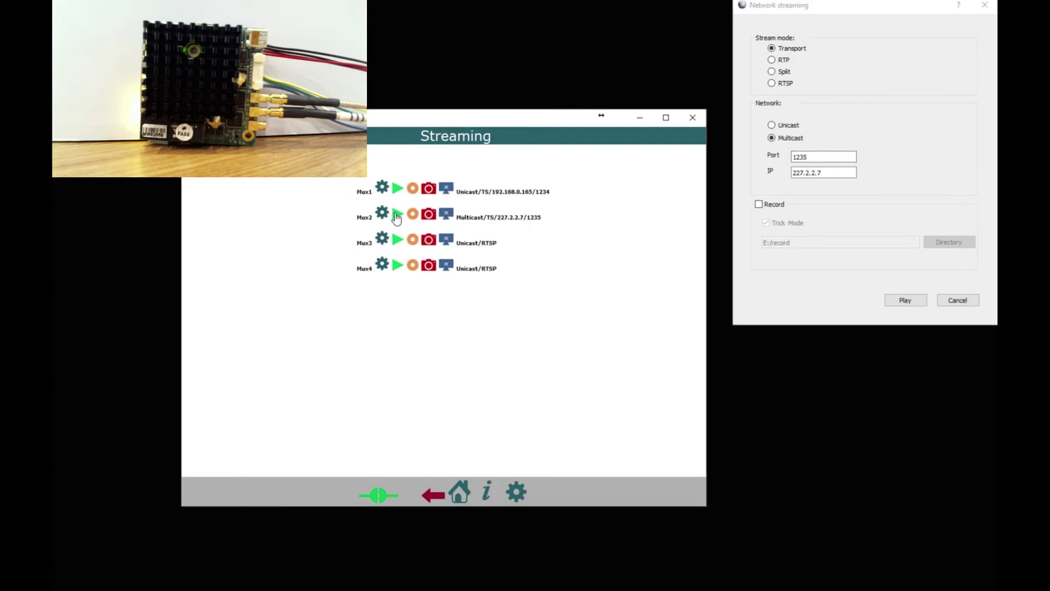
{"action": "left_click", "coordinate": [396, 218]}
{"action": "left_click", "coordinate": [909, 300]}
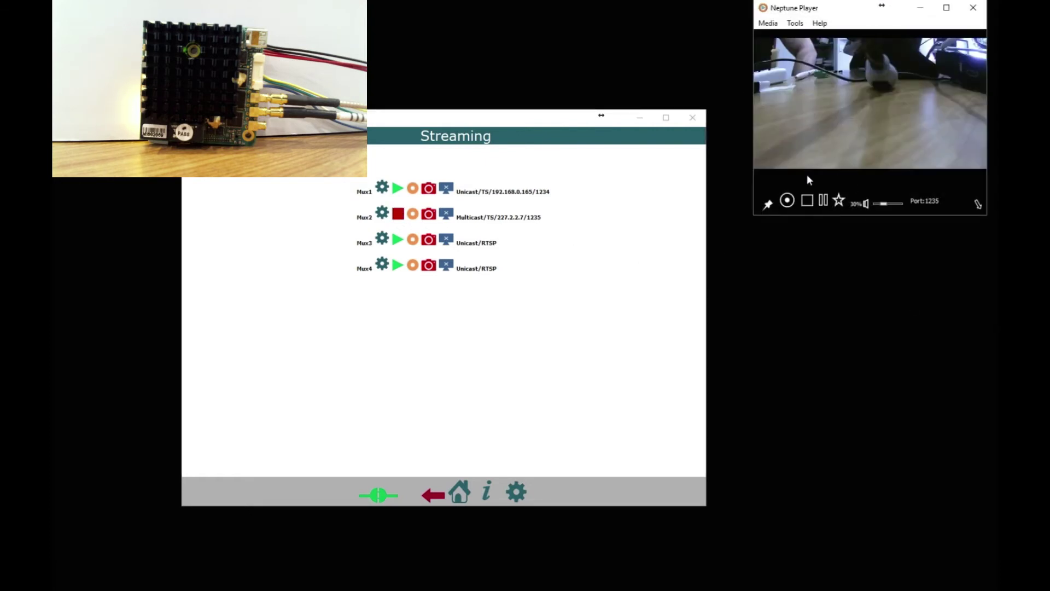
{"action": "left_click", "coordinate": [398, 218]}
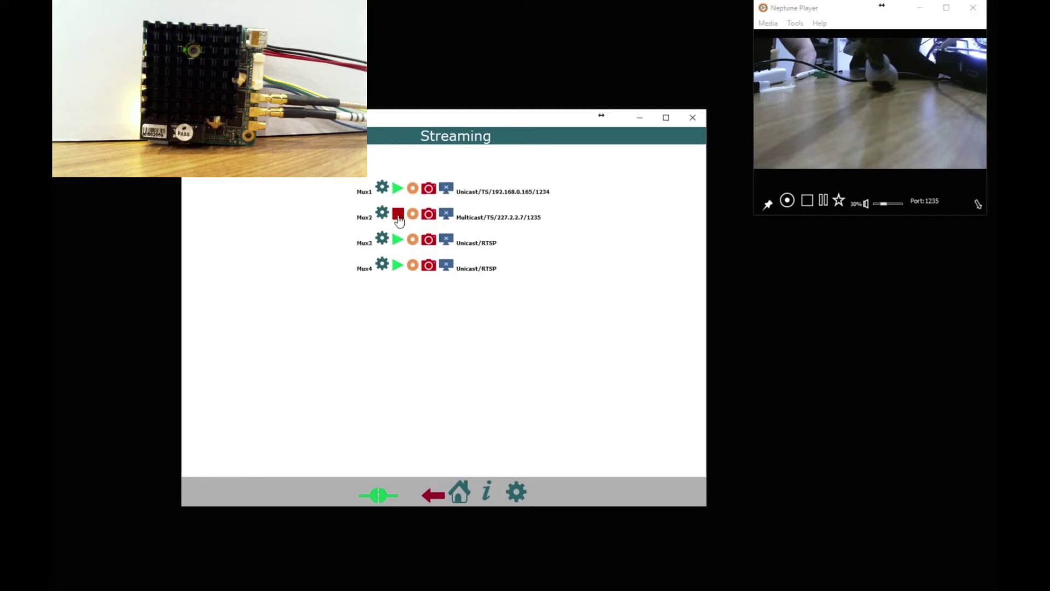
{"action": "left_click", "coordinate": [398, 217]}
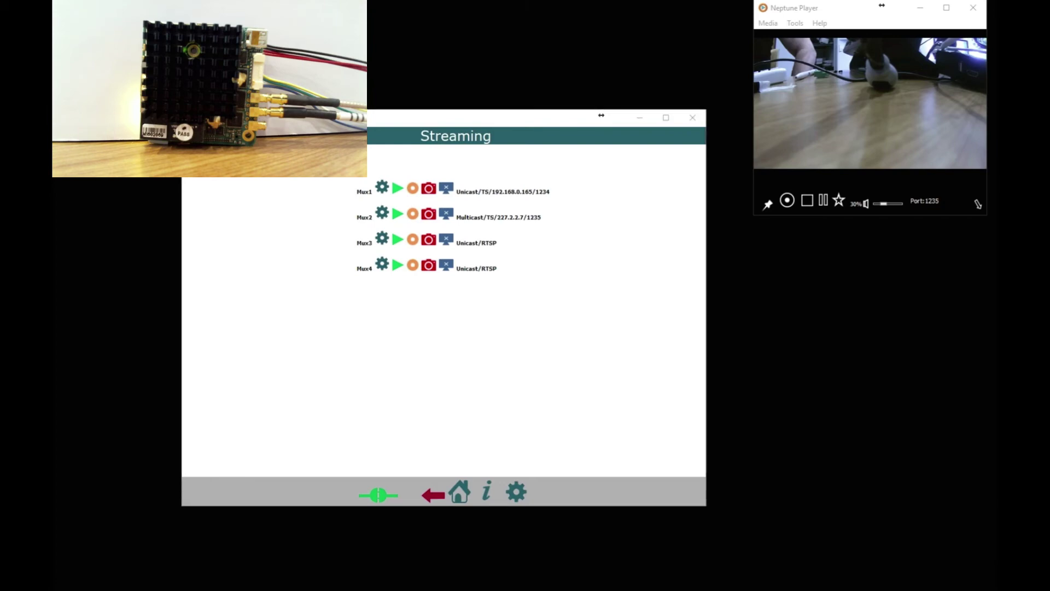
- Enter rtsp://192.168.0.30:554/mux3.sdp as VLC's network stream address
{"action": "left_click", "coordinate": [474, 131]}
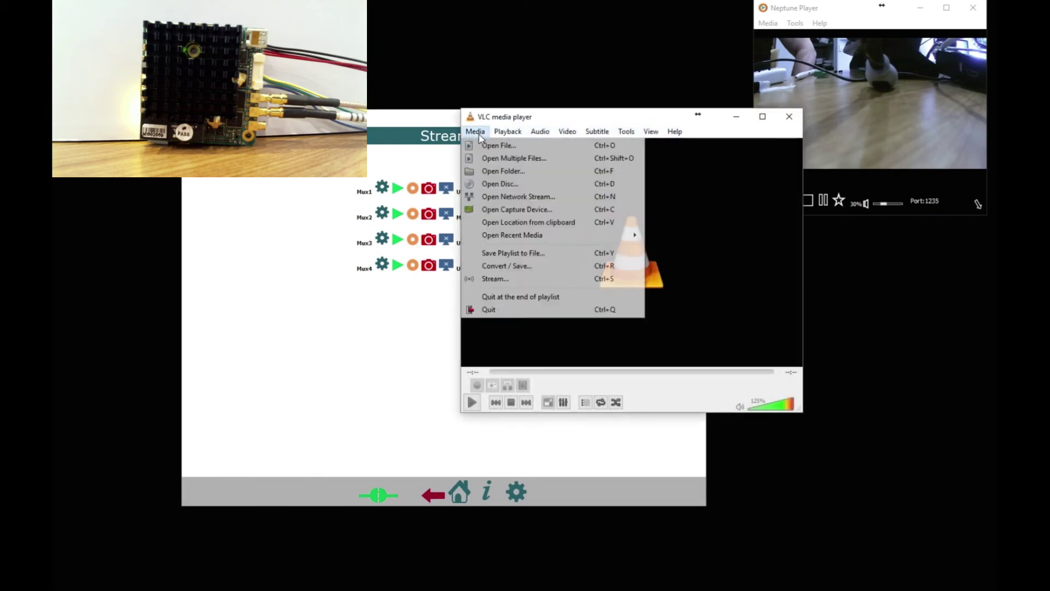
{"action": "left_click", "coordinate": [506, 195]}
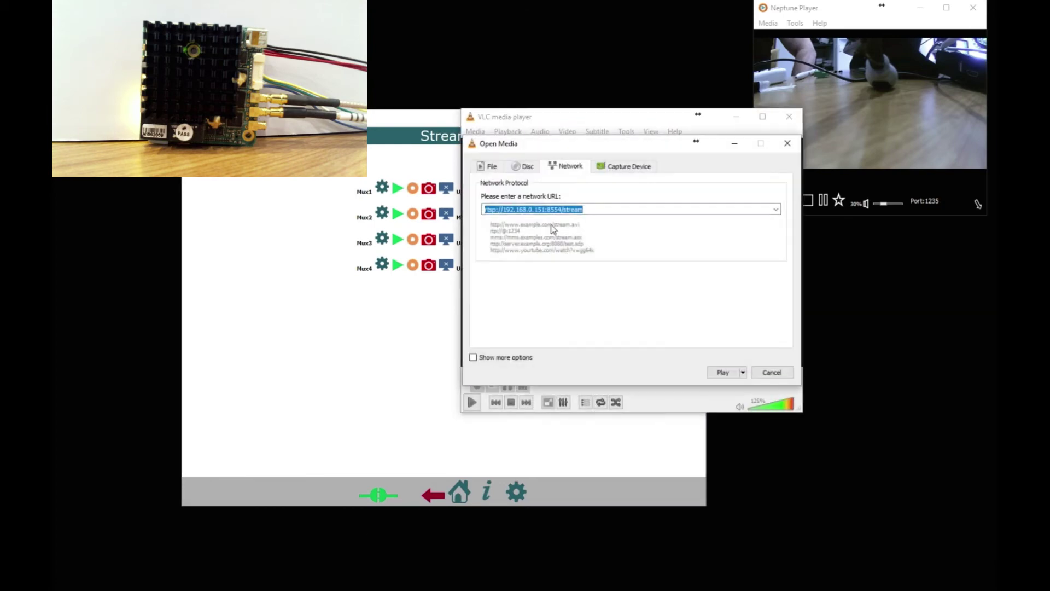
{"action": "left_click", "coordinate": [601, 209]}
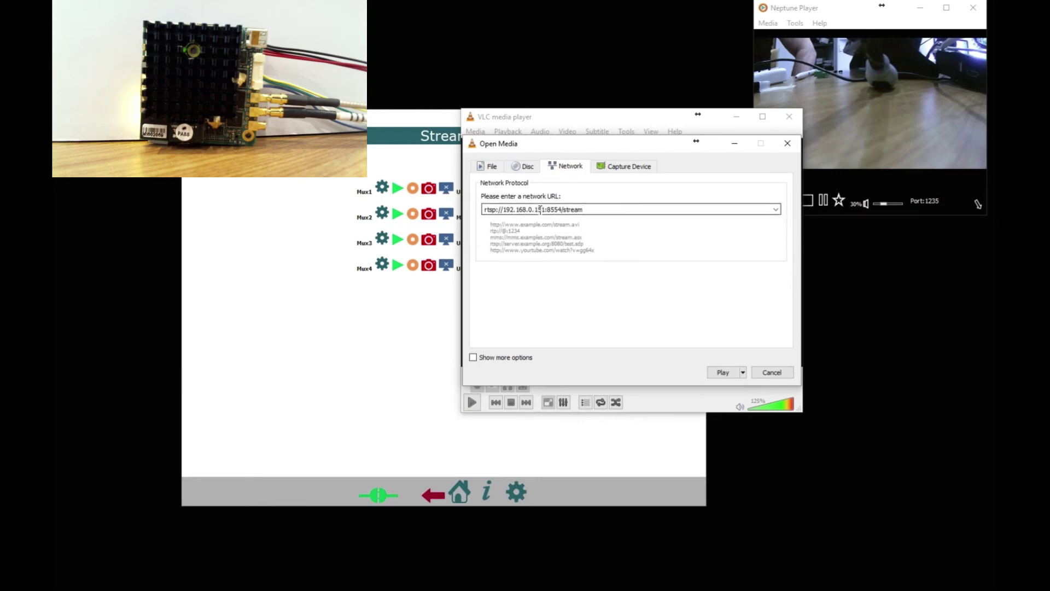
{"action": "left_click_drag", "start_coordinate": [534, 210], "coordinate": [674, 206]}
{"action": "type", "text": "30:"}
{"action": "left_click", "coordinate": [658, 208]}
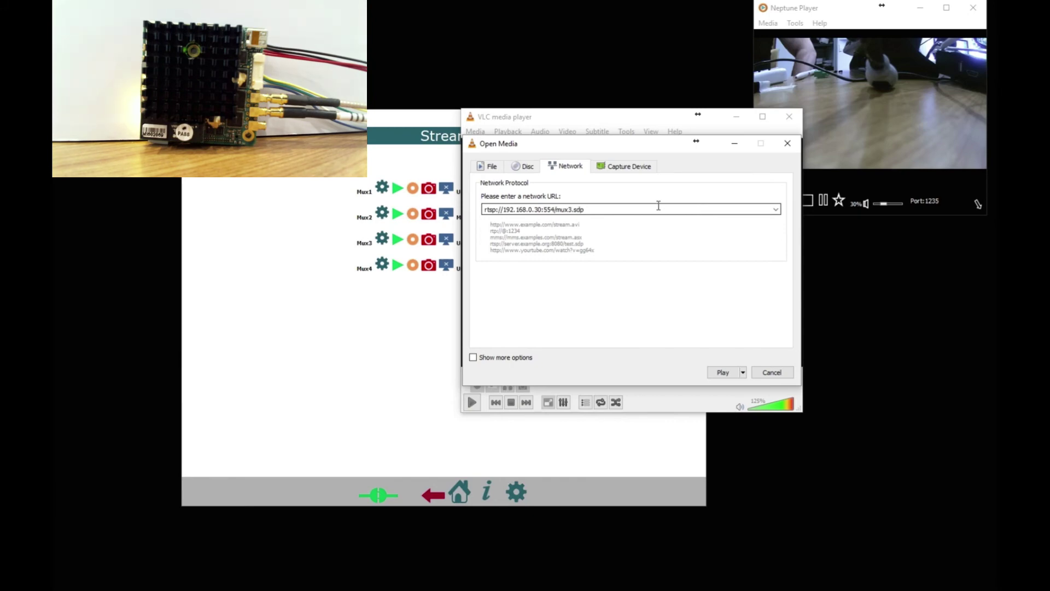
- Play the Mux3 RTSP stream in VLC and move the video window aside to reveal the mux list
{"action": "left_click", "coordinate": [721, 372]}
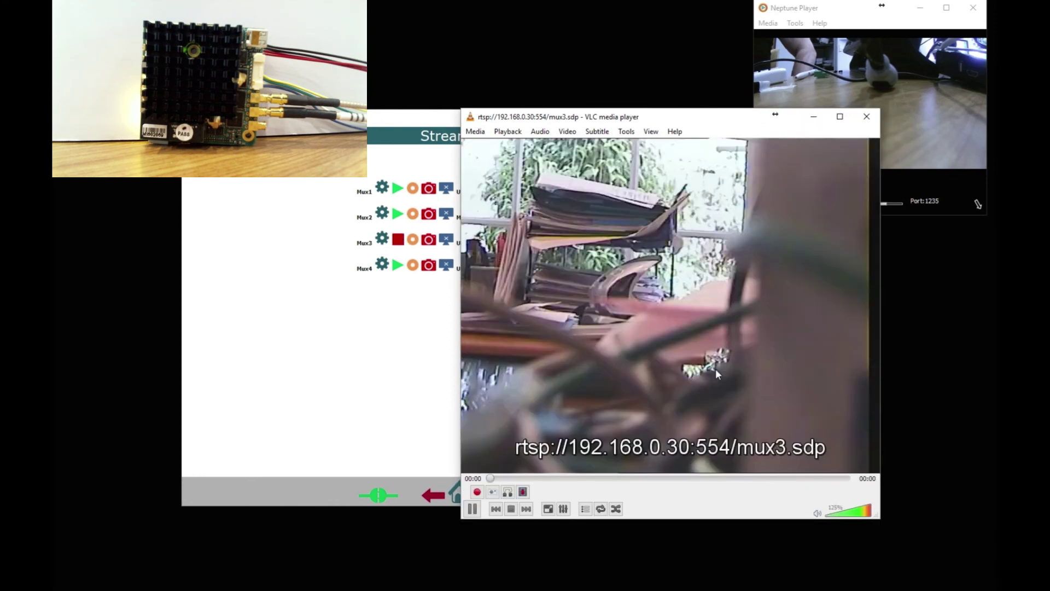
{"action": "left_click_drag", "start_coordinate": [684, 120], "coordinate": [800, 66]}
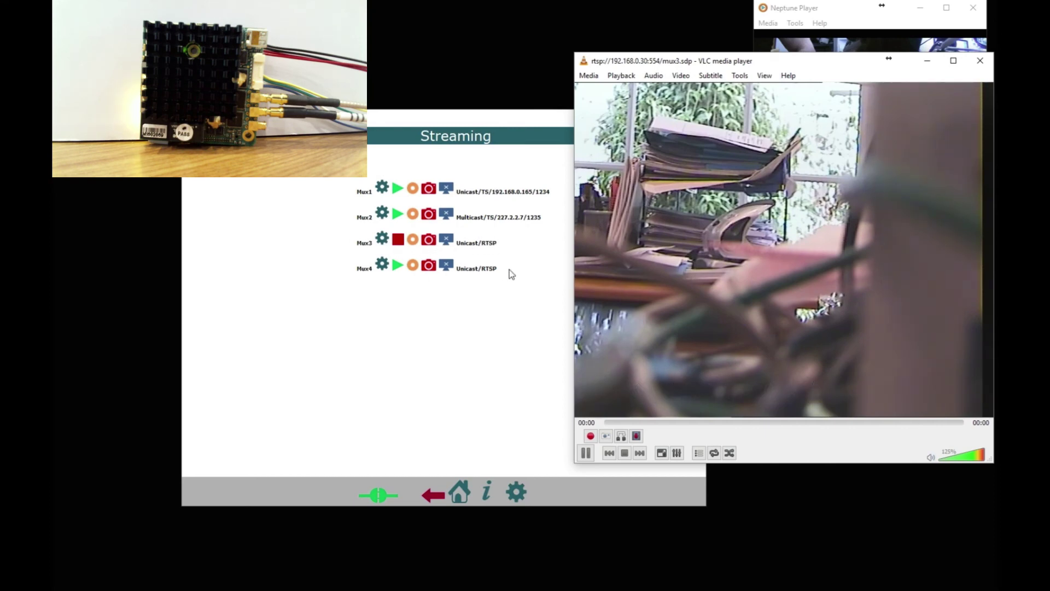
{"action": "left_click", "coordinate": [588, 75]}
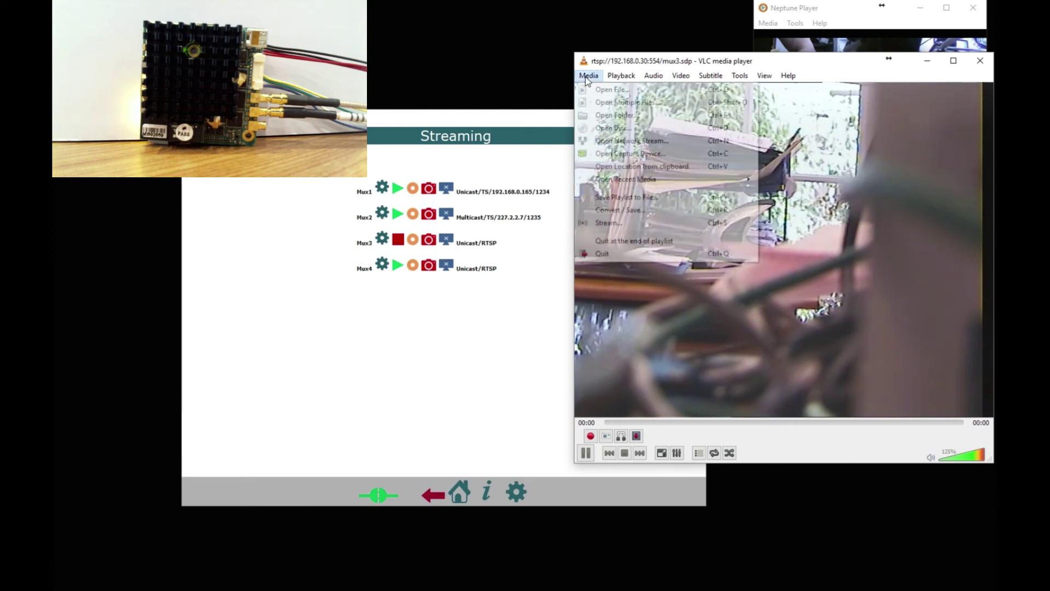
- Change VLC's network URL to rtsp://192.168.0.30:554/mux4.sdp and start playing it
{"action": "left_click", "coordinate": [619, 141]}
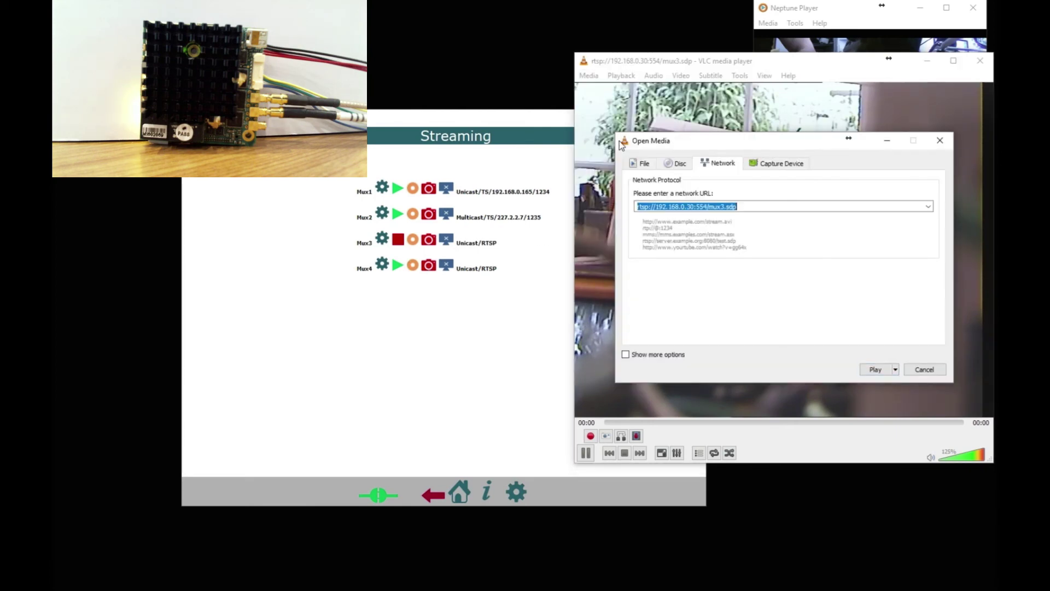
{"action": "left_click", "coordinate": [737, 209]}
{"action": "left_click", "coordinate": [726, 205]}
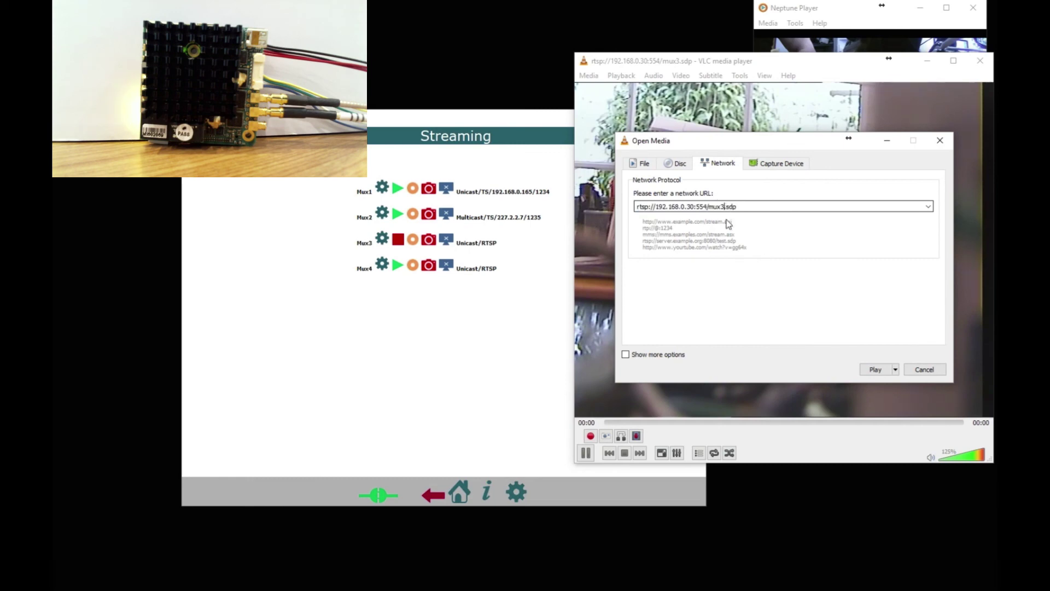
{"action": "key", "text": "BackSpace"}
{"action": "type", "text": "4"}
{"action": "left_click", "coordinate": [870, 372]}
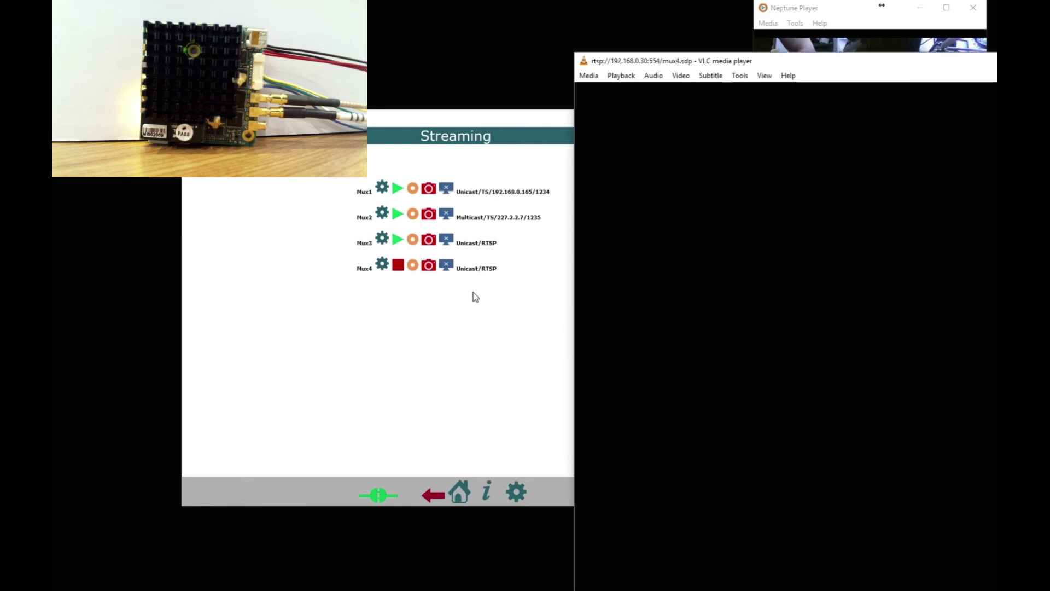